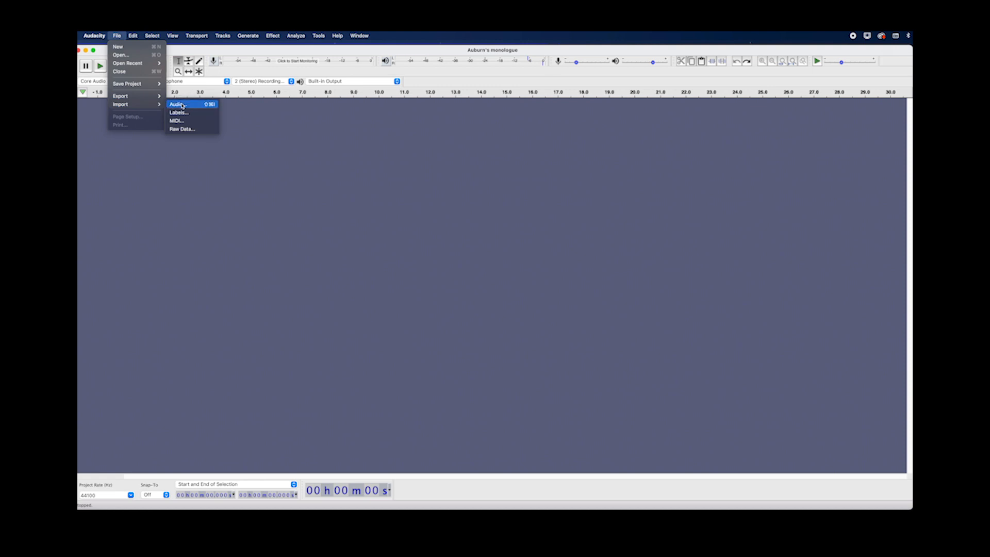
Preview the monologue MP3 file in the Unknown Album folder and import it as an audio track.
{"action": "left_click", "coordinate": [182, 105]}
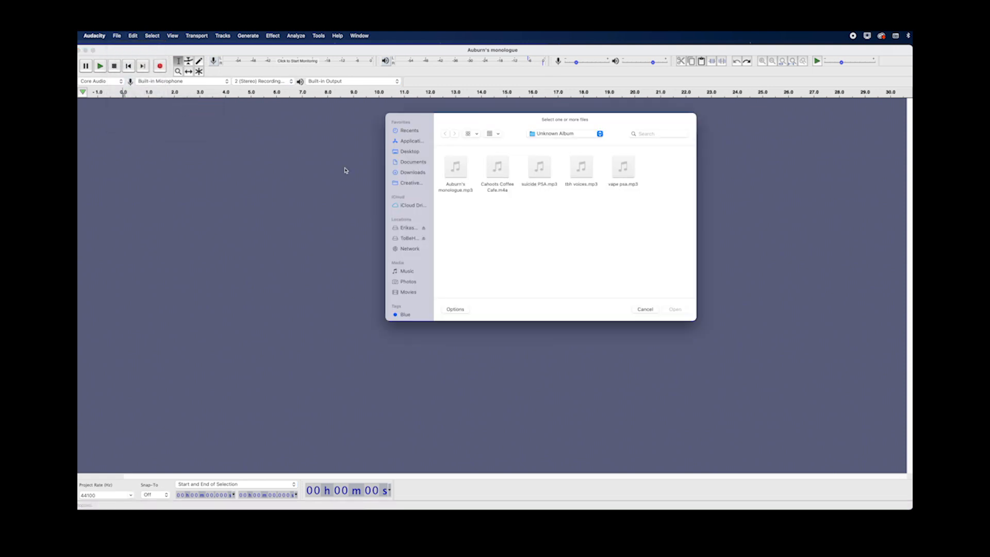
{"action": "left_click", "coordinate": [456, 166]}
{"action": "key", "text": "space"}
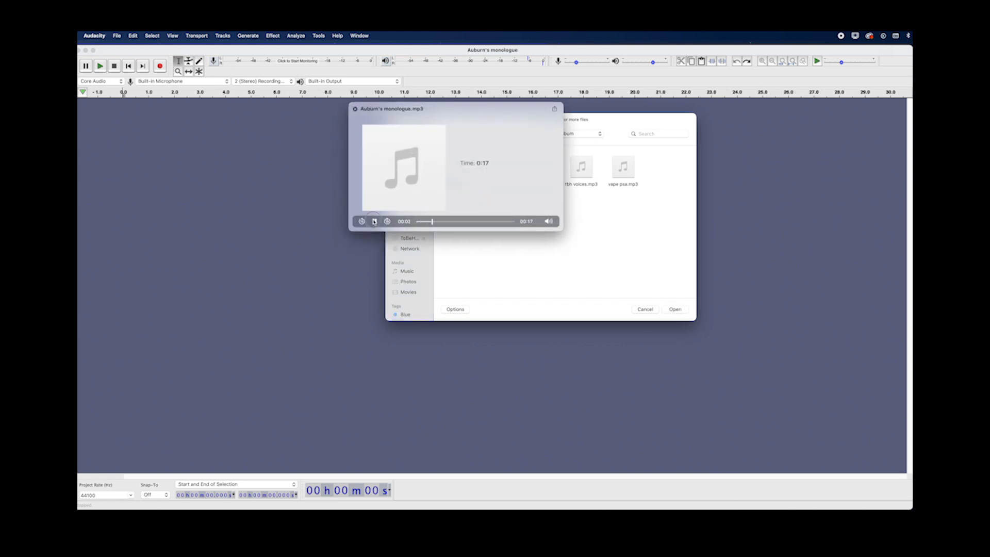
{"action": "left_click", "coordinate": [676, 310]}
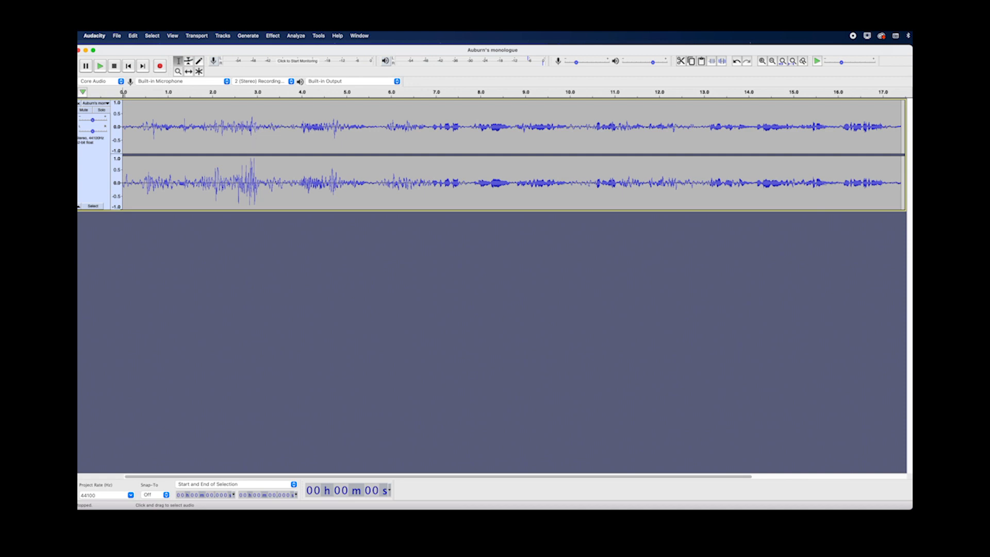
Play the imported monologue from the start and pause it at about 6 seconds.
{"action": "key", "text": "space"}
{"action": "key", "text": "p"}
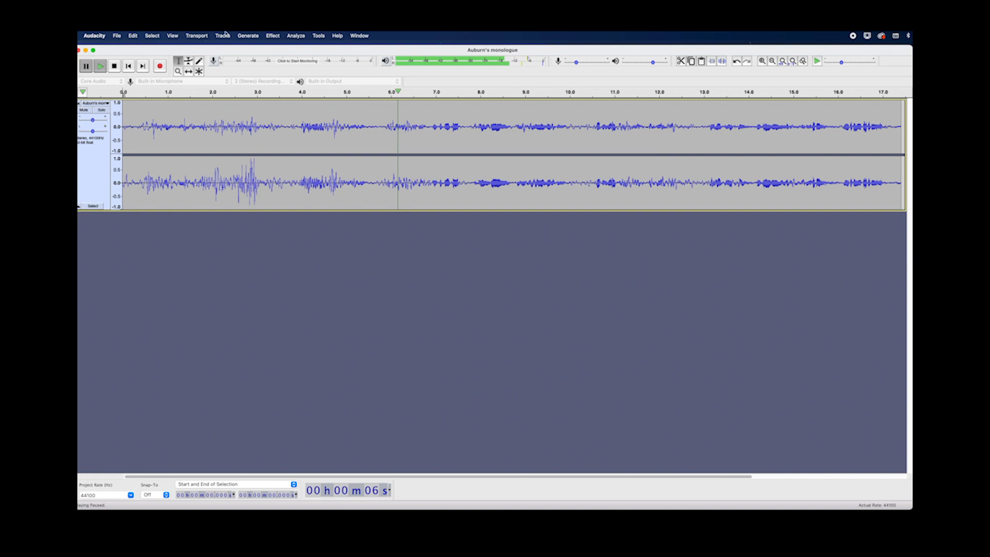
{"action": "left_click", "coordinate": [117, 36]}
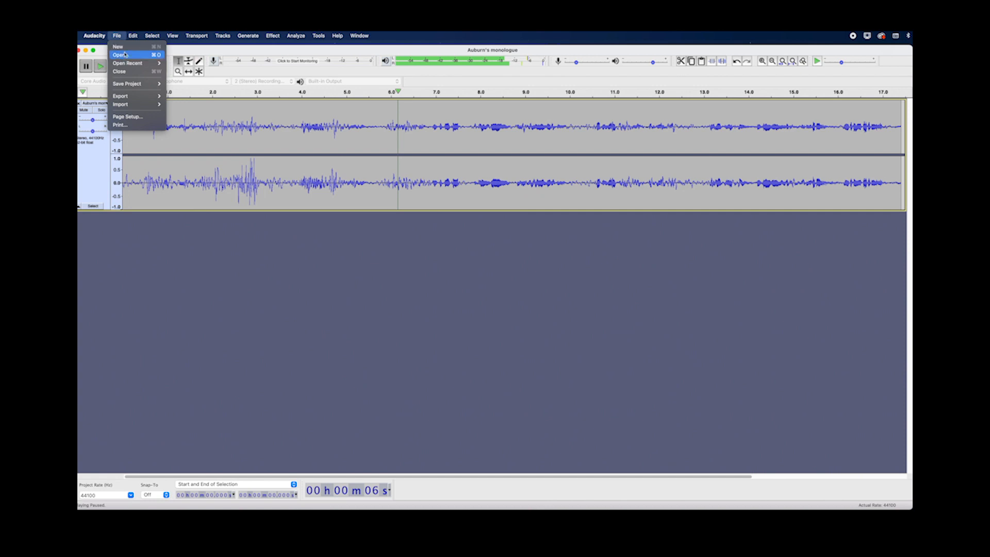
{"action": "mouse_move", "coordinate": [130, 65]}
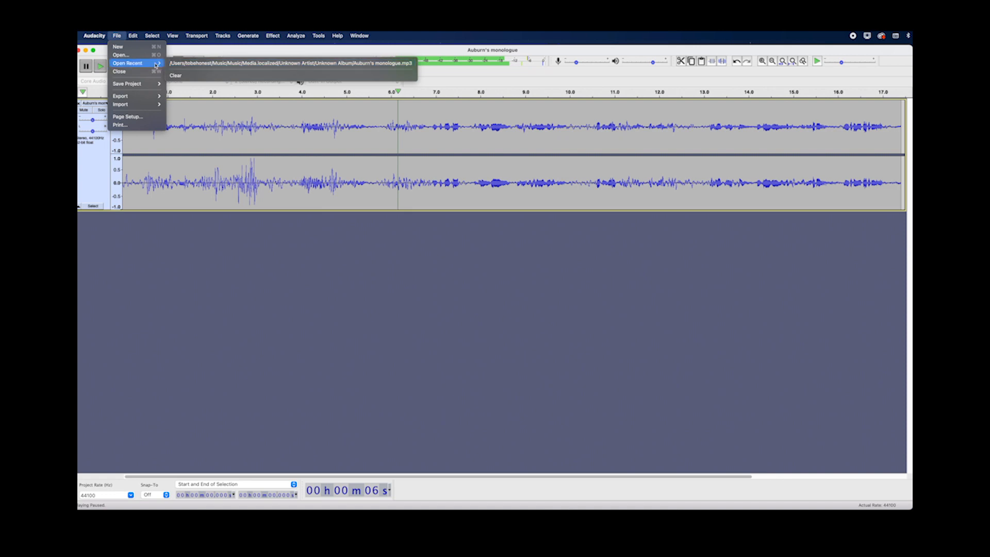
{"action": "mouse_move", "coordinate": [138, 86]}
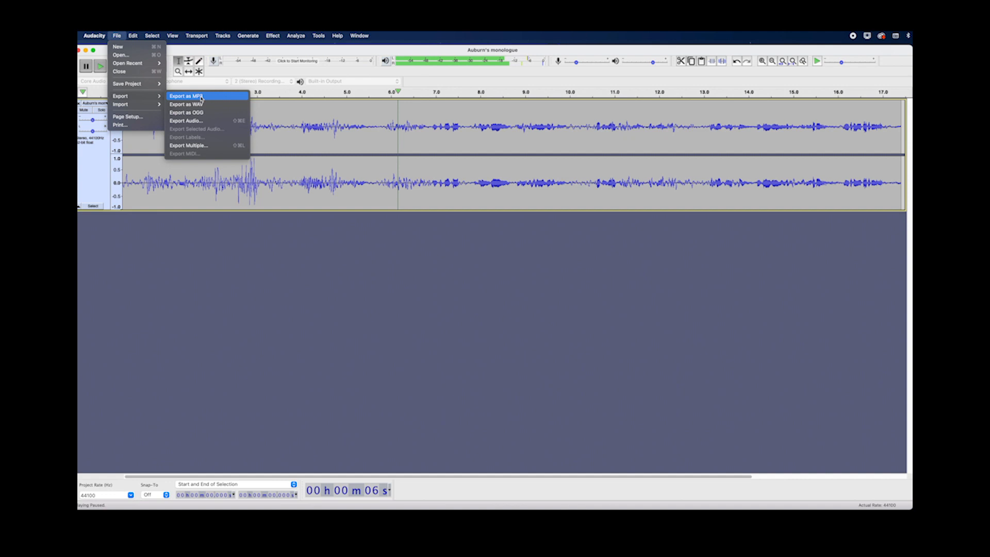
{"action": "left_click", "coordinate": [201, 97]}
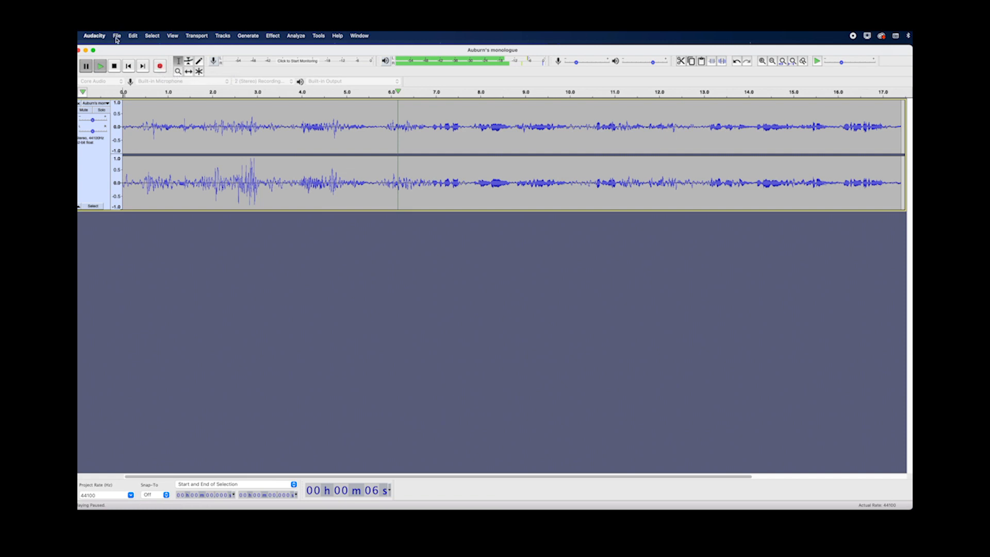
{"action": "left_click", "coordinate": [129, 126]}
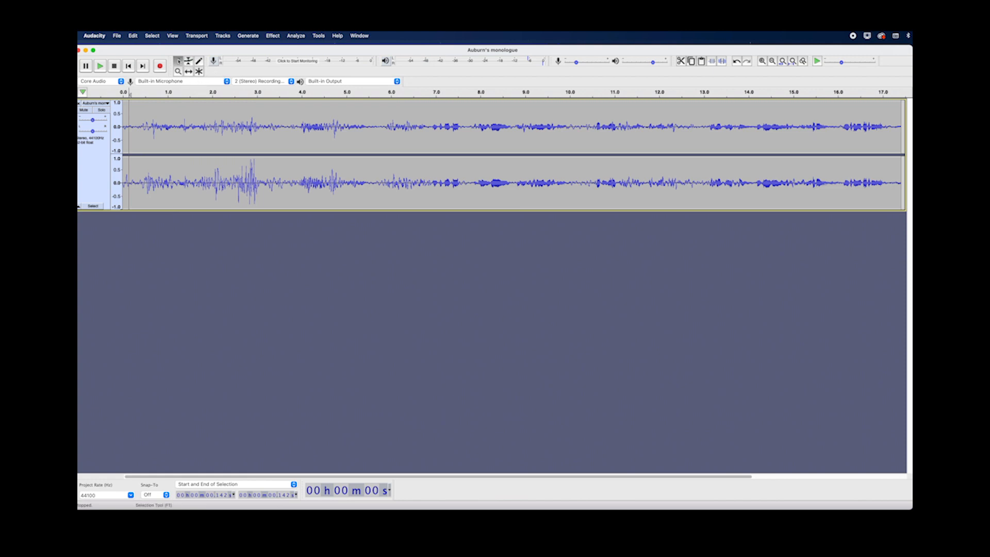
Select the audio from about 0.26 s to 2.68 s and add volume envelope points at about 1.1 s.
{"action": "left_click", "coordinate": [179, 61]}
{"action": "left_click_drag", "start_coordinate": [135, 127], "coordinate": [243, 126]}
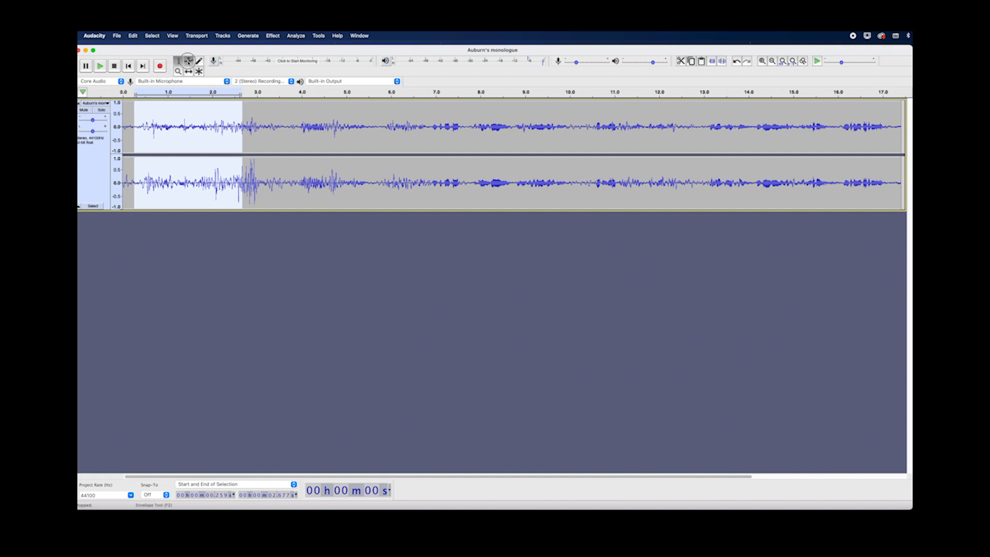
{"action": "left_click", "coordinate": [189, 61]}
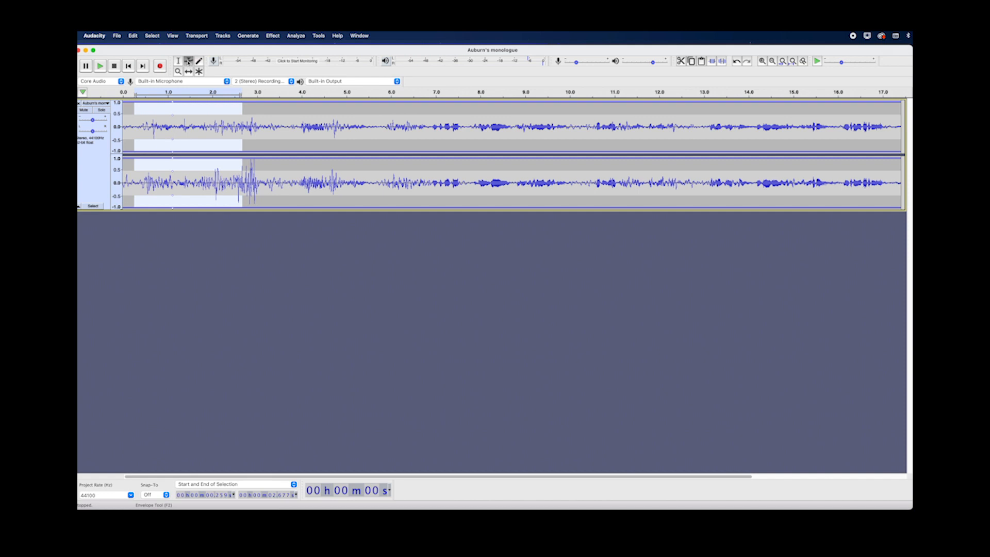
{"action": "left_click", "coordinate": [172, 118]}
{"action": "mouse_move", "coordinate": [172, 118]}
{"action": "left_mouse_down"}
{"action": "mouse_move", "coordinate": [173, 110]}
{"action": "mouse_move", "coordinate": [174, 126]}
{"action": "mouse_move", "coordinate": [178, 114]}
{"action": "left_mouse_up"}
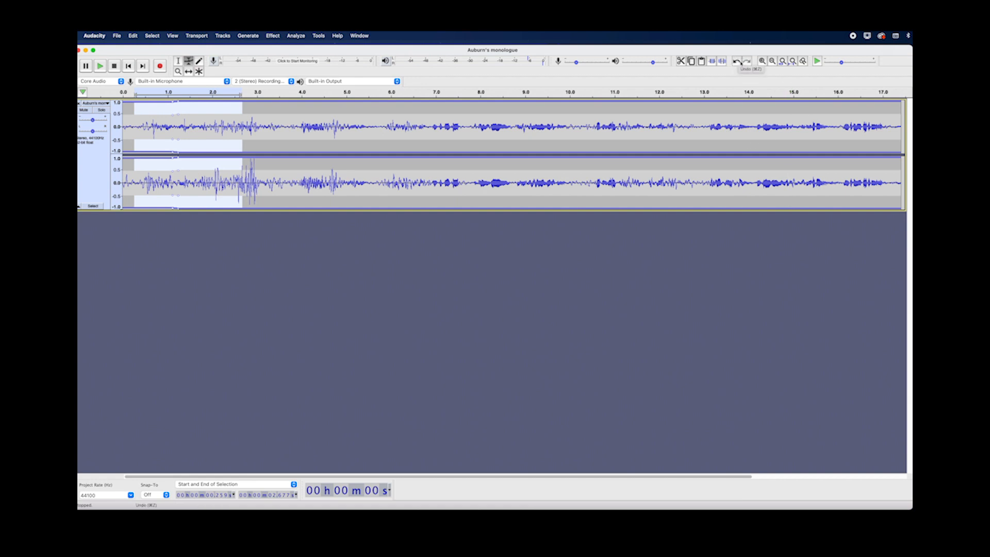
Undo the envelope edits back through the import and redo the import of the monologue track.
{"action": "left_click", "coordinate": [738, 62]}
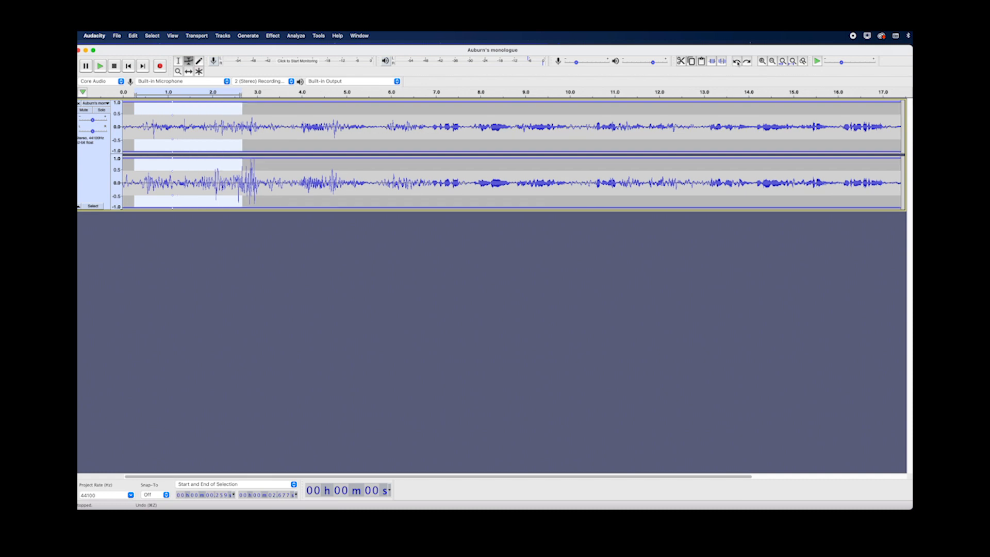
{"action": "left_click", "coordinate": [738, 62]}
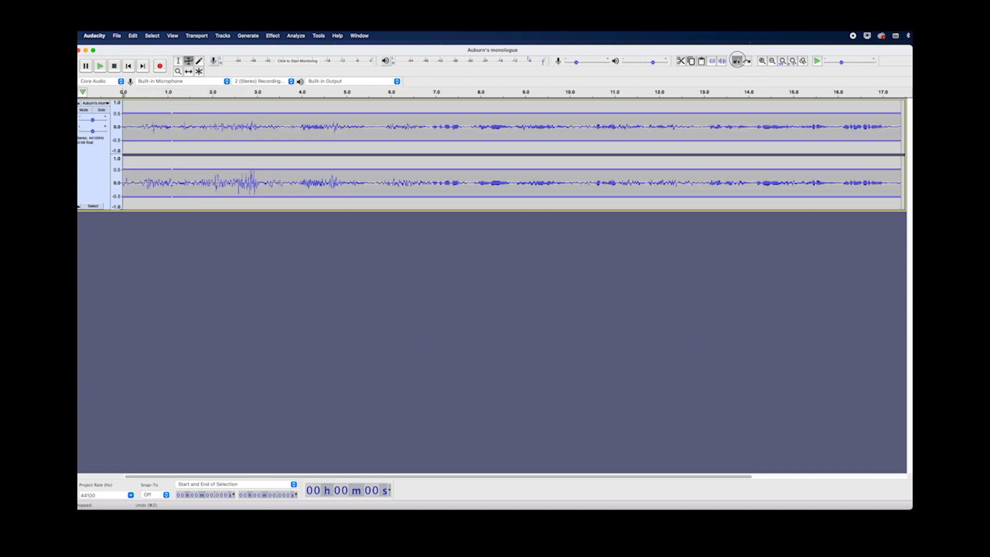
{"action": "left_click", "coordinate": [737, 62]}
{"action": "left_click", "coordinate": [737, 62]}
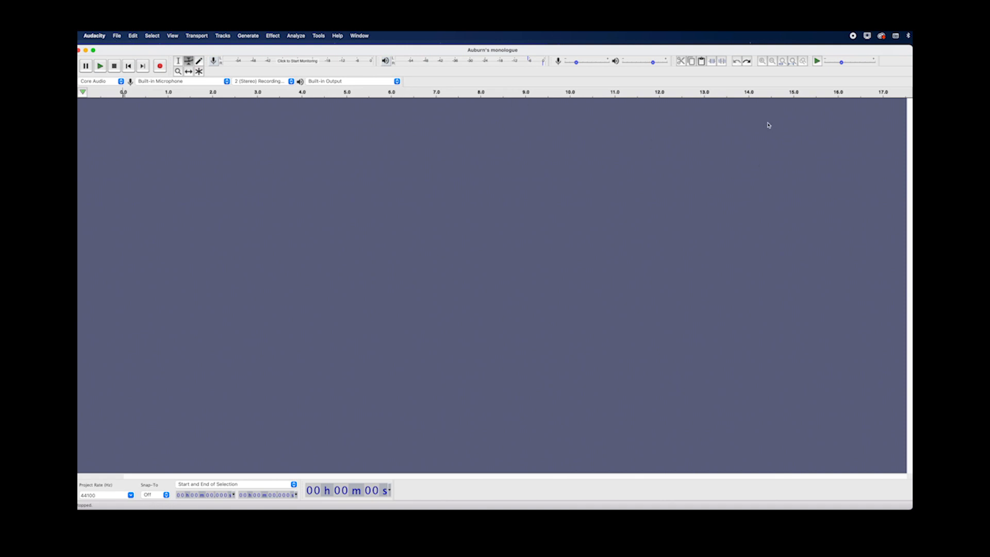
{"action": "left_click", "coordinate": [746, 61]}
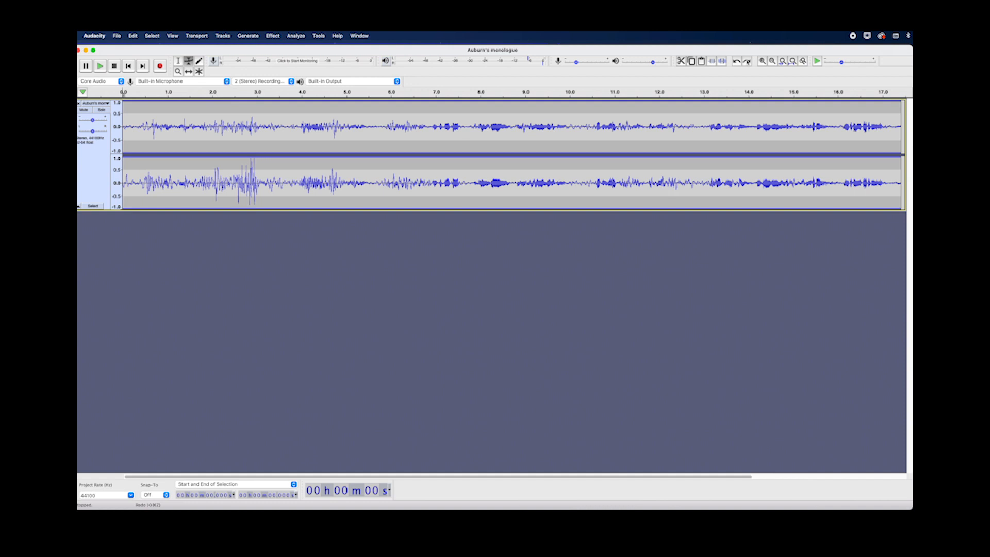
Zoom into the waveform around 2.3 s to inspect its detail in both channels.
{"action": "left_click", "coordinate": [178, 60]}
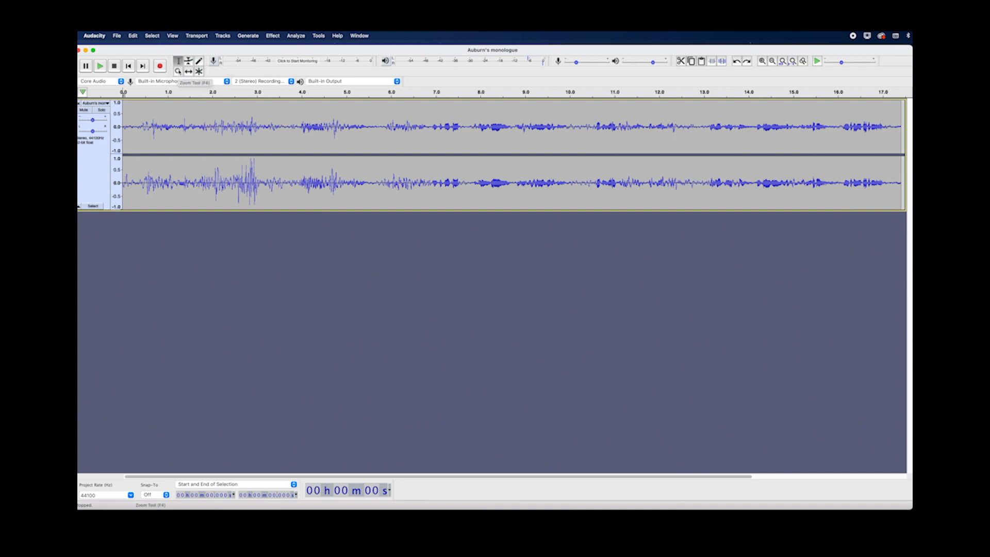
{"action": "left_click", "coordinate": [178, 72]}
{"action": "left_click", "coordinate": [182, 127]}
{"action": "left_click", "coordinate": [187, 126]}
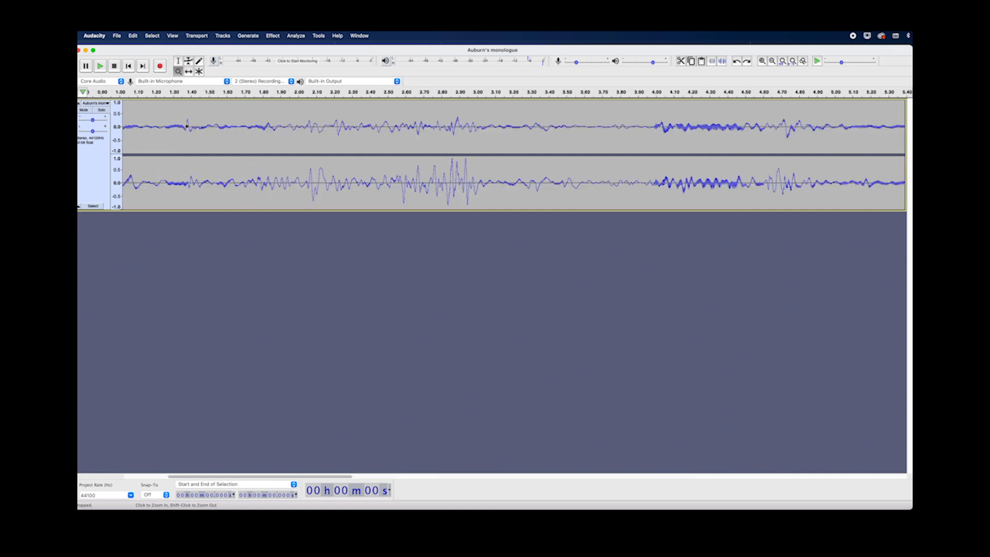
{"action": "left_click", "coordinate": [188, 126]}
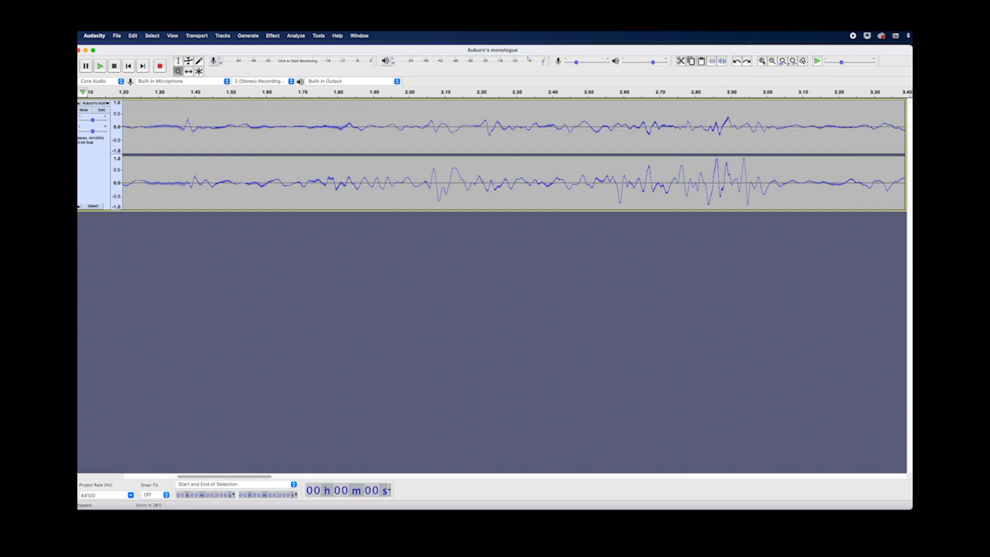
{"action": "left_click", "coordinate": [762, 61]}
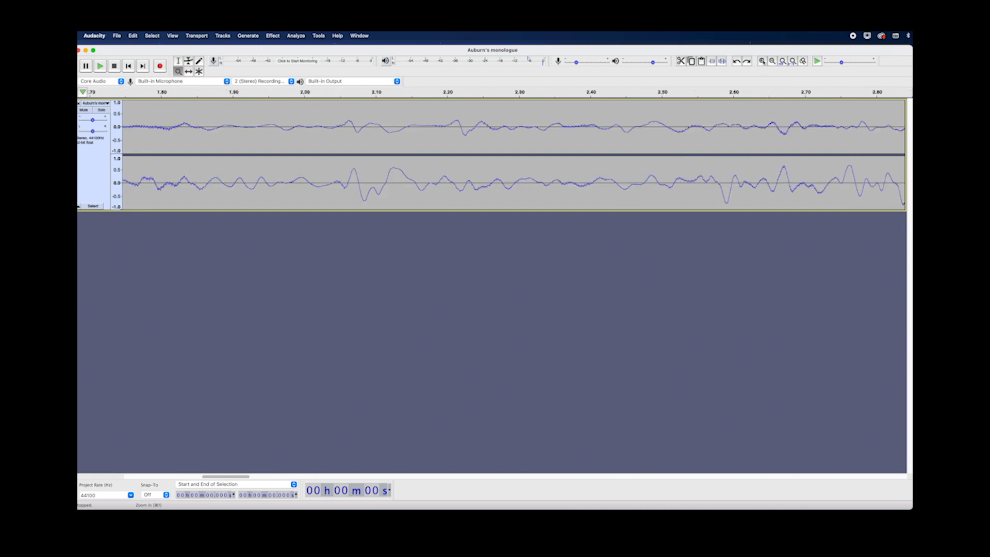
{"action": "left_click", "coordinate": [762, 61]}
Zoom out to view the track on a timeline of several minutes and zoom back in until the clip fills the timeline.
{"action": "left_click", "coordinate": [773, 61]}
{"action": "left_click", "coordinate": [772, 61]}
{"action": "left_click", "coordinate": [773, 61]}
{"action": "left_click", "coordinate": [772, 61]}
{"action": "left_click", "coordinate": [773, 61]}
{"action": "left_click", "coordinate": [773, 61]}
{"action": "left_click", "coordinate": [773, 61]}
{"action": "left_click", "coordinate": [772, 61]}
{"action": "left_click", "coordinate": [773, 61]}
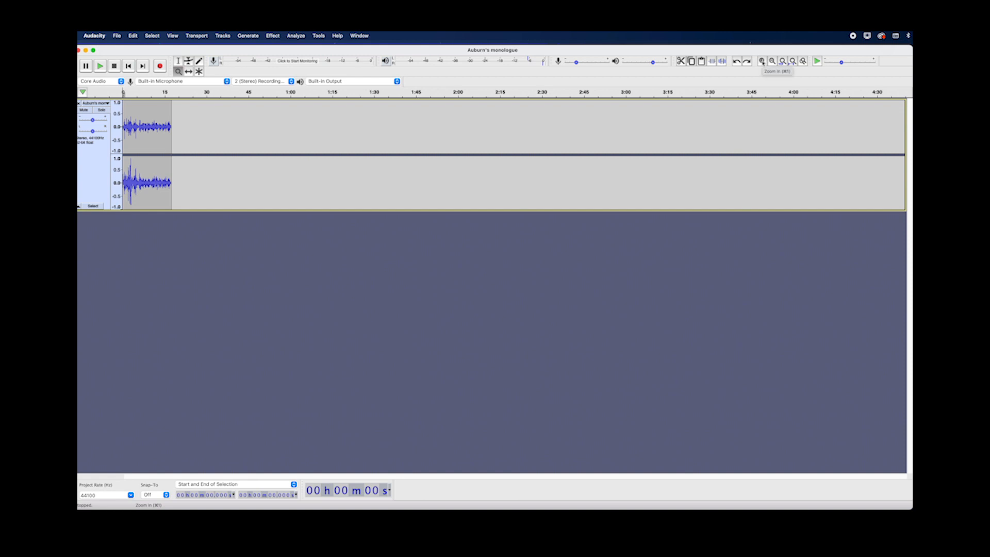
{"action": "left_click", "coordinate": [763, 61]}
{"action": "left_click", "coordinate": [763, 61]}
{"action": "left_click", "coordinate": [763, 61]}
{"action": "left_click", "coordinate": [762, 61]}
Try the Time Shift Tool and Multi-Tool on the track and return to the Selection Tool.
{"action": "left_click", "coordinate": [189, 71]}
{"action": "mouse_move", "coordinate": [204, 126]}
{"action": "left_mouse_down"}
{"action": "mouse_move", "coordinate": [302, 124]}
{"action": "mouse_move", "coordinate": [205, 124]}
{"action": "left_mouse_up"}
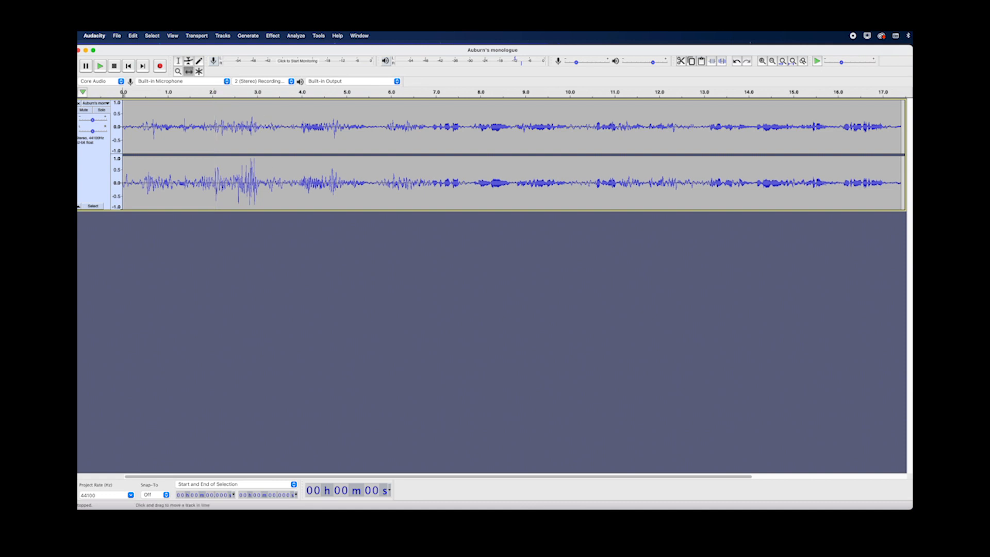
{"action": "left_click", "coordinate": [199, 71]}
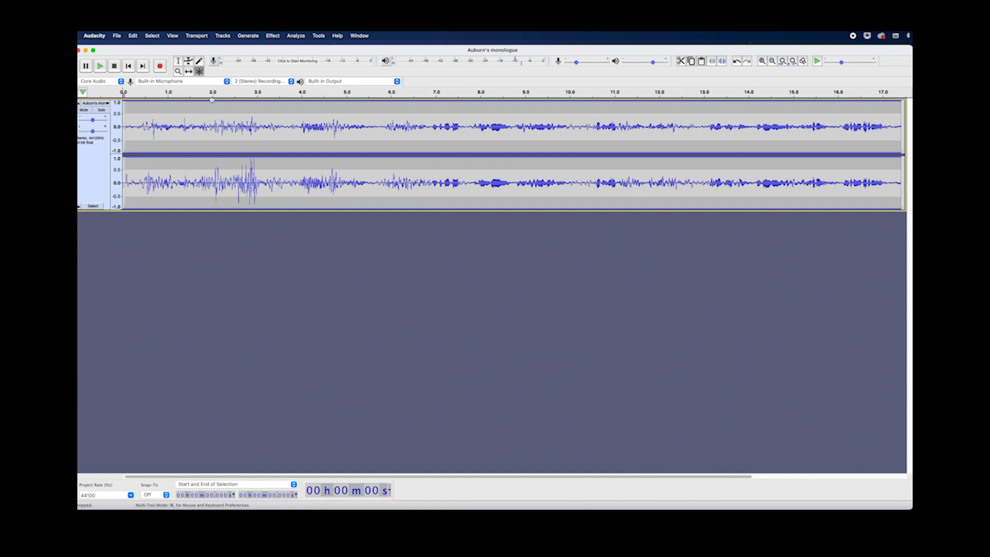
{"action": "left_click", "coordinate": [178, 61]}
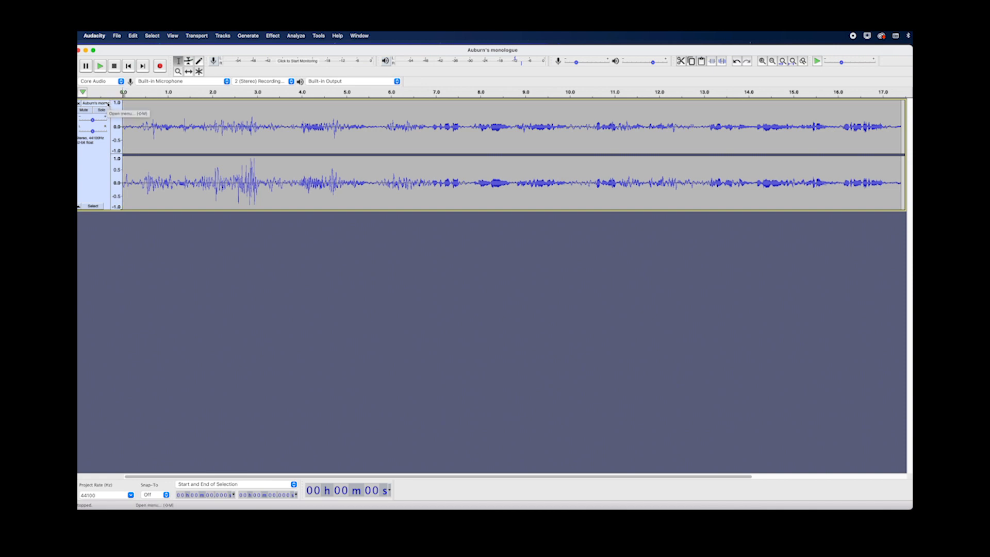
Split the stereo track into two tracks and slide the upper one to start at about 3.5 s and back to 0.
{"action": "left_click", "coordinate": [108, 104]}
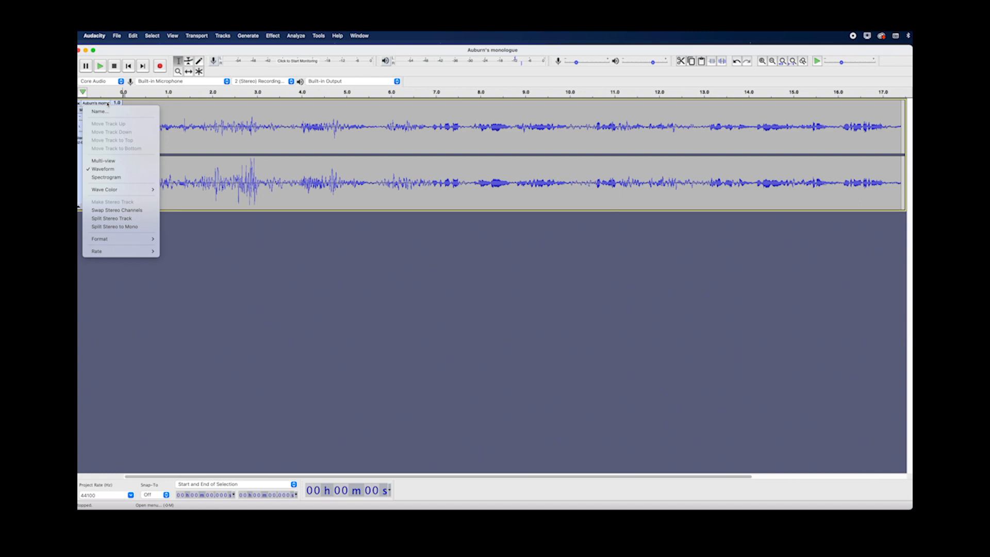
{"action": "left_click", "coordinate": [98, 219]}
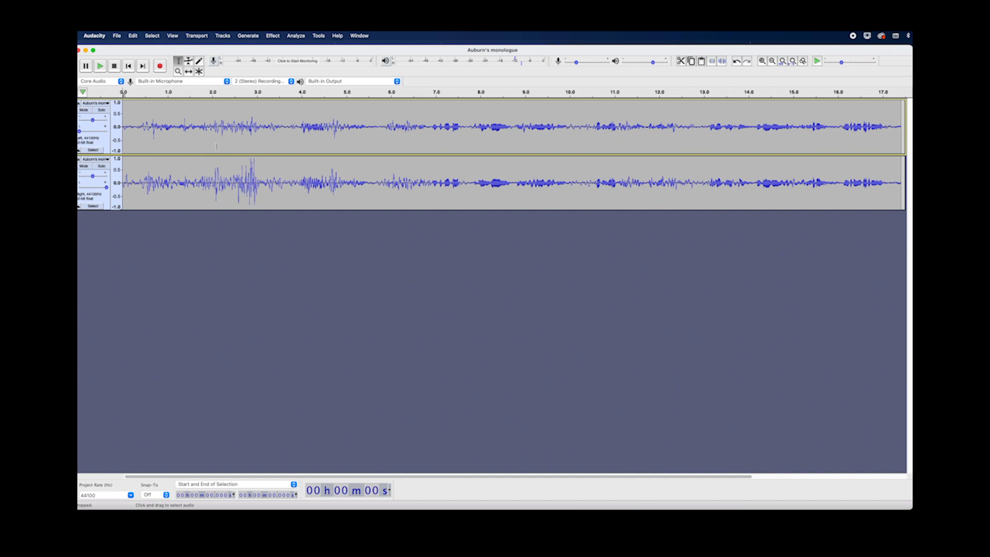
{"action": "left_click", "coordinate": [189, 71]}
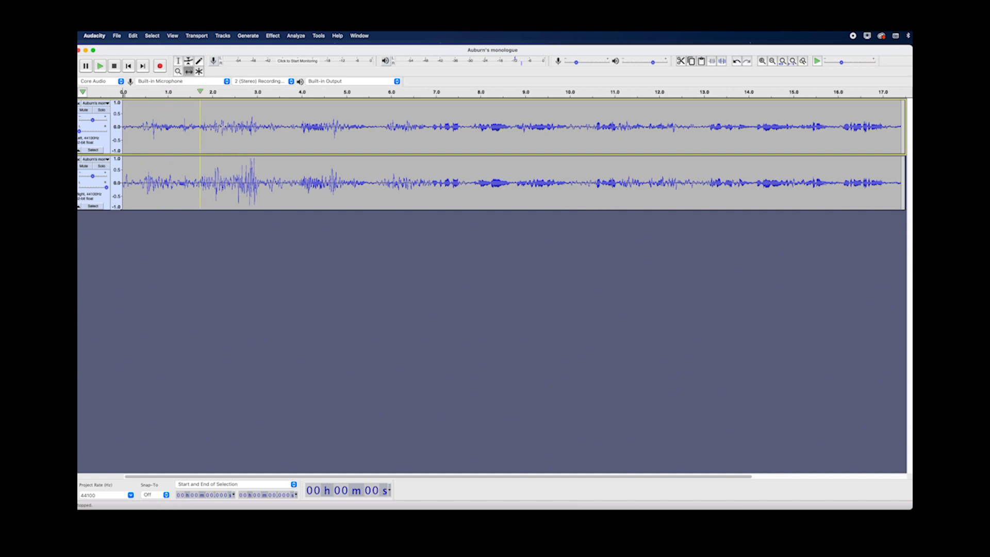
{"action": "left_click_drag", "start_coordinate": [221, 121], "coordinate": [378, 127]}
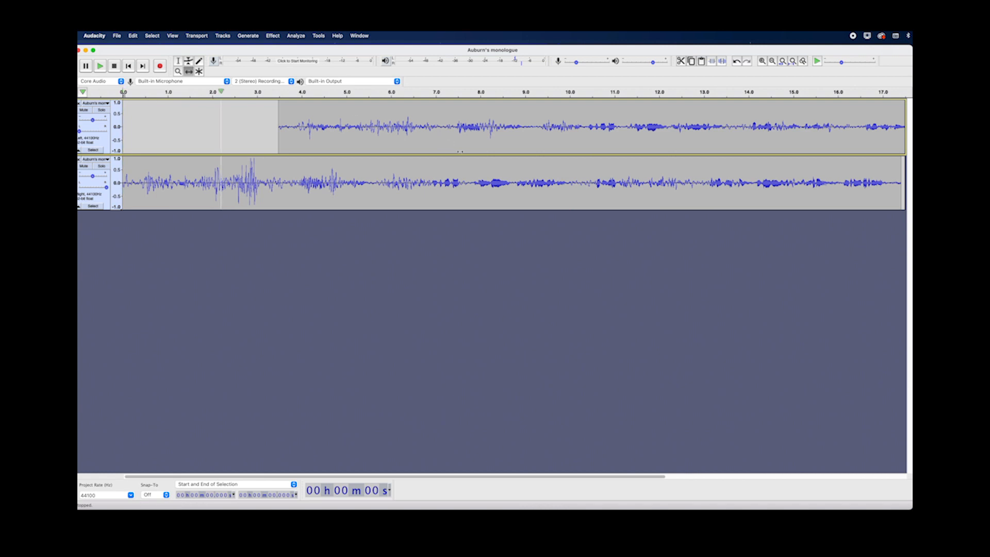
{"action": "left_click_drag", "start_coordinate": [394, 125], "coordinate": [282, 129]}
Combine the two split tracks into one stereo track again.
{"action": "left_click", "coordinate": [178, 62]}
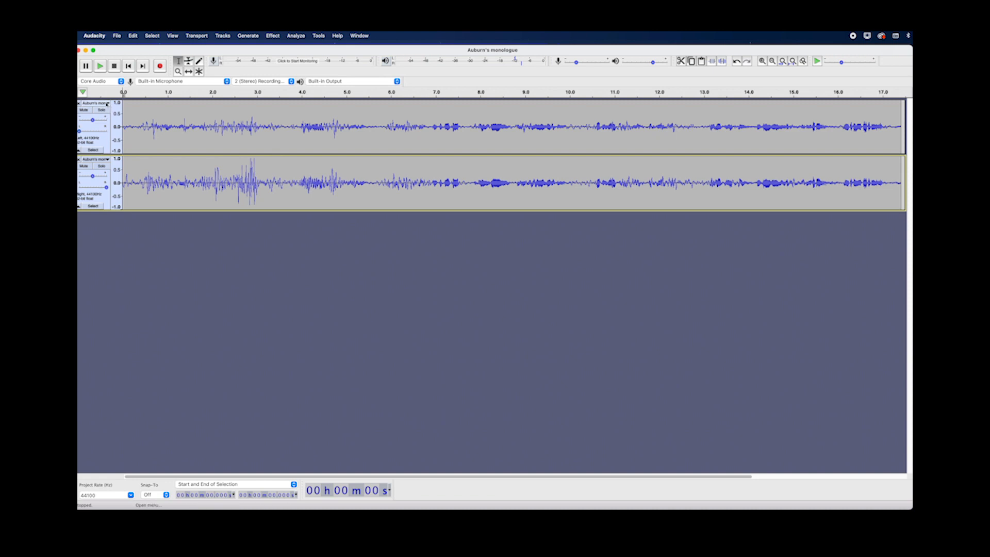
{"action": "left_click", "coordinate": [108, 104]}
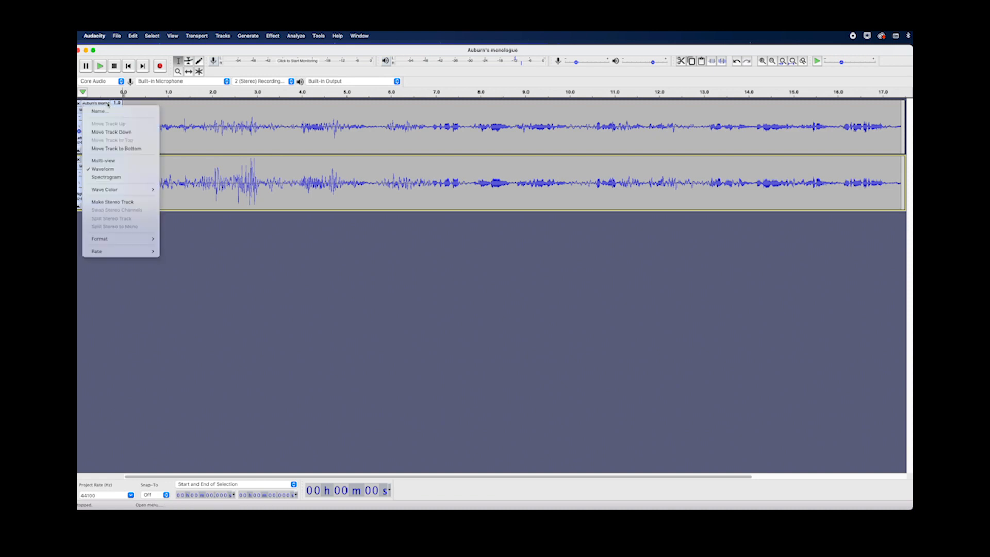
{"action": "left_click", "coordinate": [104, 205]}
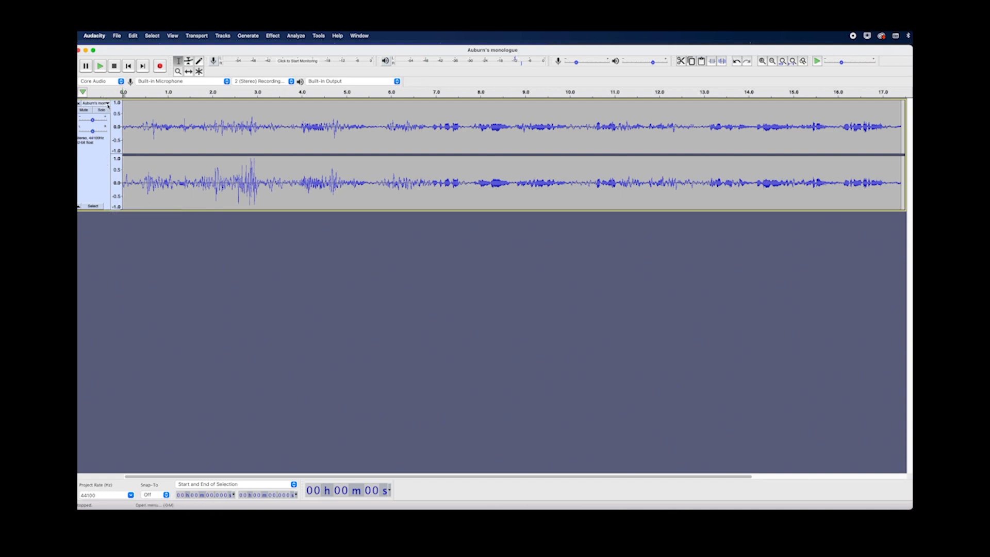
Swap the stereo channels of the monologue track and place the cursor near its start.
{"action": "left_click", "coordinate": [108, 103]}
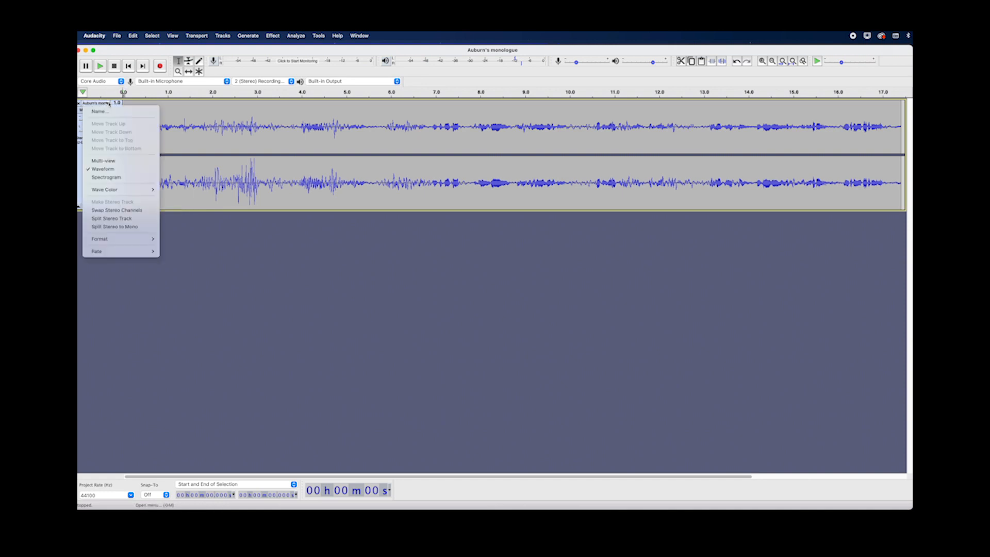
{"action": "left_click", "coordinate": [110, 211]}
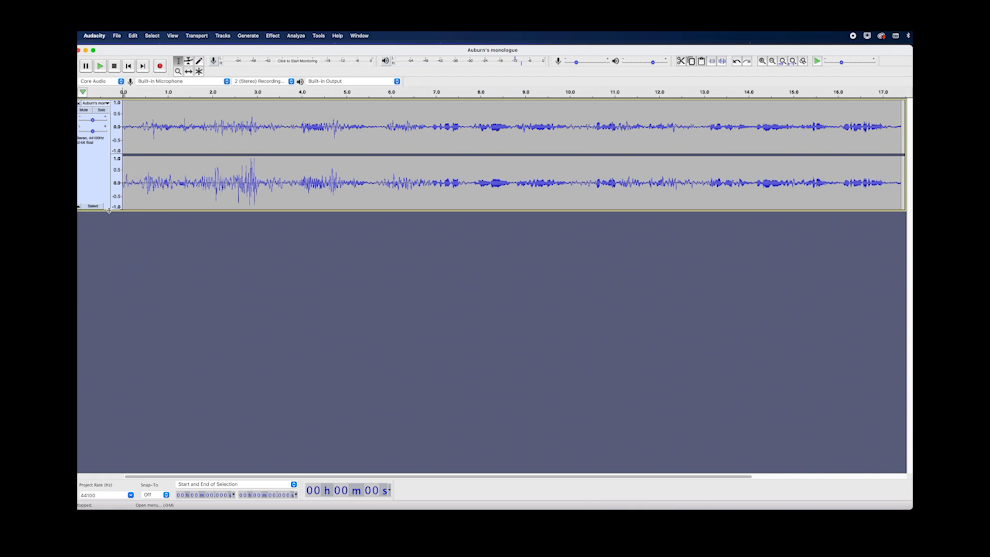
{"action": "left_click", "coordinate": [127, 200]}
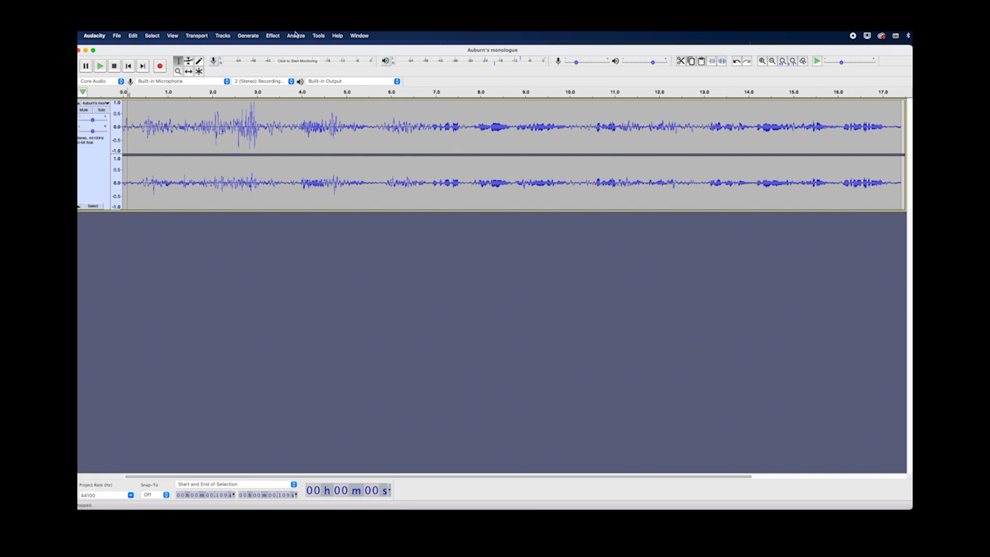
{"action": "left_click", "coordinate": [133, 36]}
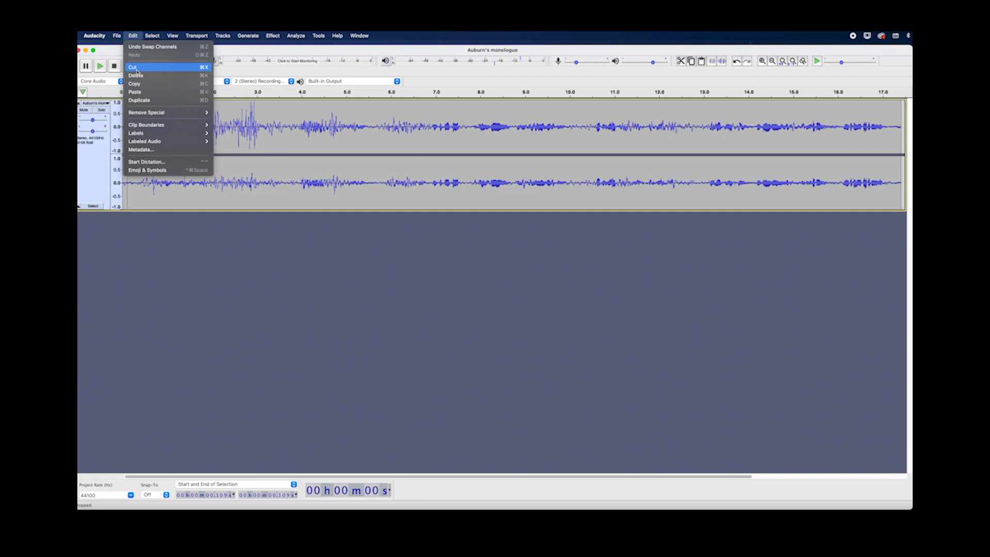
{"action": "left_click", "coordinate": [400, 47]}
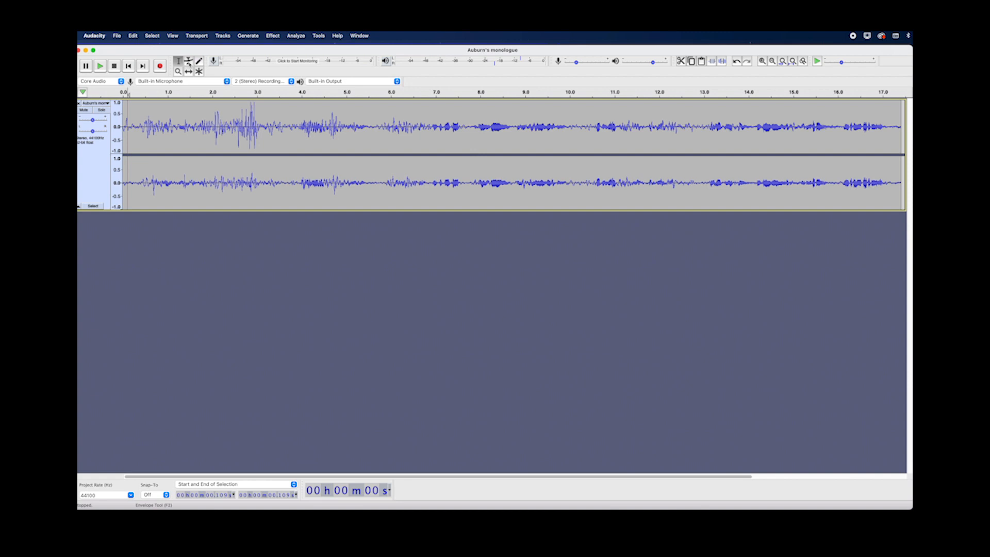
Try lowering the monologue track's amplitude slightly with the Envelope Tool, undo it and return to the Selection Tool.
{"action": "left_click", "coordinate": [188, 61]}
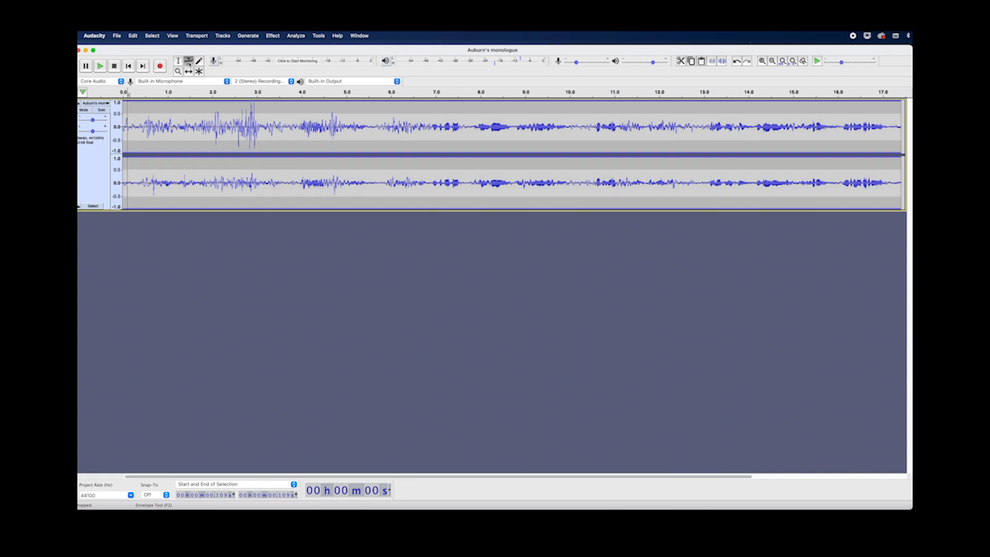
{"action": "left_click", "coordinate": [193, 125]}
{"action": "mouse_move", "coordinate": [194, 110]}
{"action": "left_mouse_down"}
{"action": "mouse_move", "coordinate": [194, 124]}
{"action": "mouse_move", "coordinate": [200, 103]}
{"action": "left_mouse_up"}
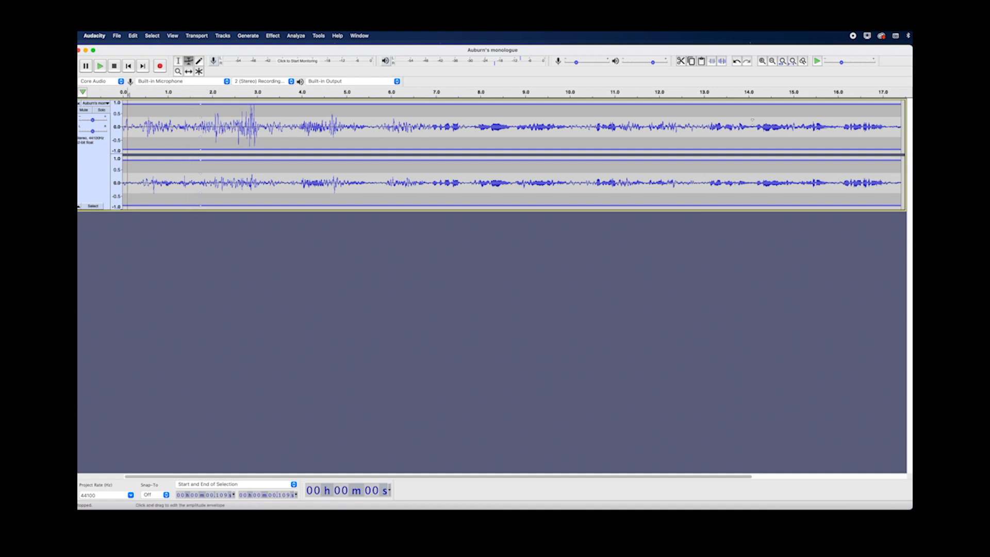
{"action": "left_click", "coordinate": [736, 62]}
{"action": "left_click", "coordinate": [736, 62]}
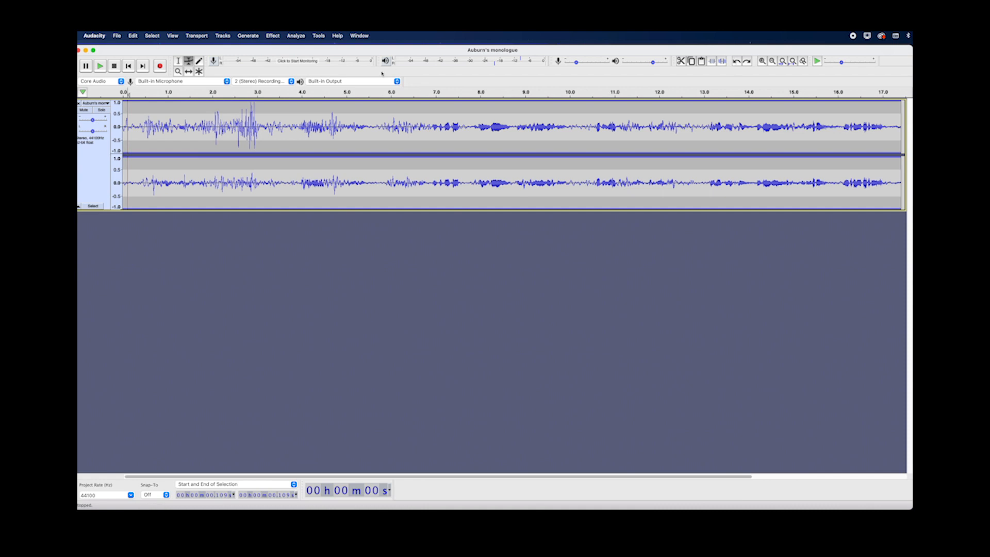
{"action": "left_click", "coordinate": [178, 61]}
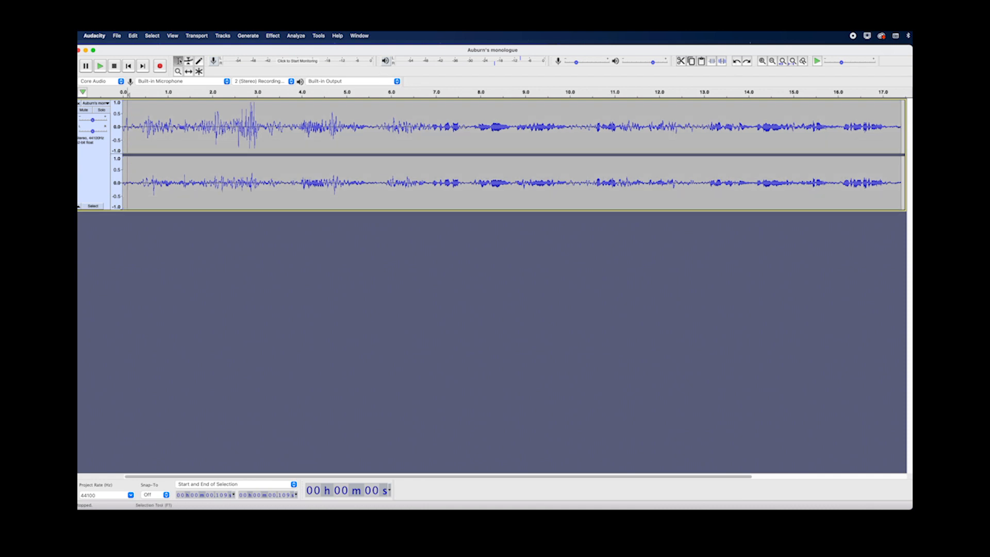
Select the monologue from about 0.17 s to 3.97 s and apply Amplify at -0.8 dB.
{"action": "mouse_move", "coordinate": [94, 123]}
{"action": "mouse_move", "coordinate": [94, 122]}
{"action": "left_mouse_down"}
{"action": "mouse_move", "coordinate": [112, 123]}
{"action": "mouse_move", "coordinate": [86, 123]}
{"action": "left_mouse_up"}
{"action": "left_click", "coordinate": [133, 126]}
{"action": "left_click_drag", "start_coordinate": [135, 127], "coordinate": [301, 133]}
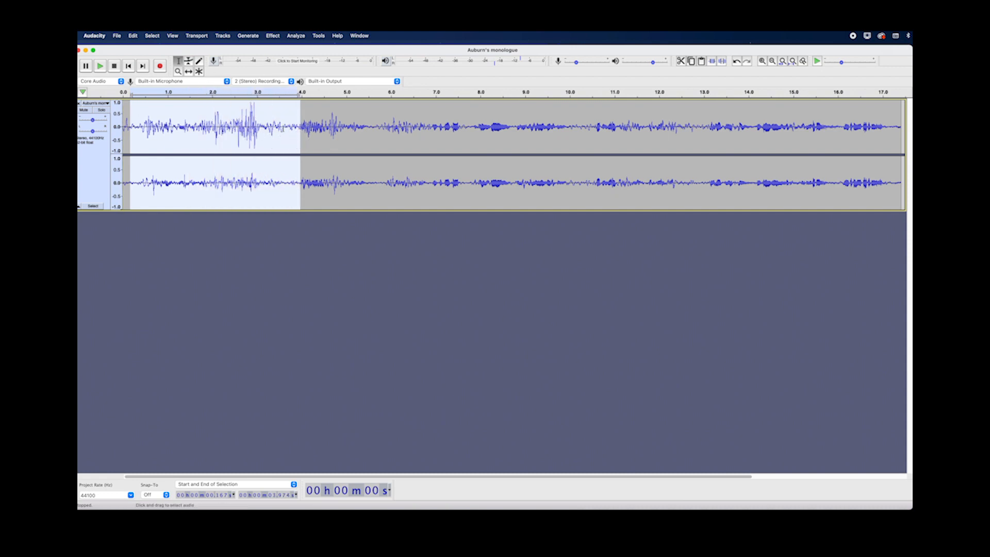
{"action": "left_click", "coordinate": [273, 36]}
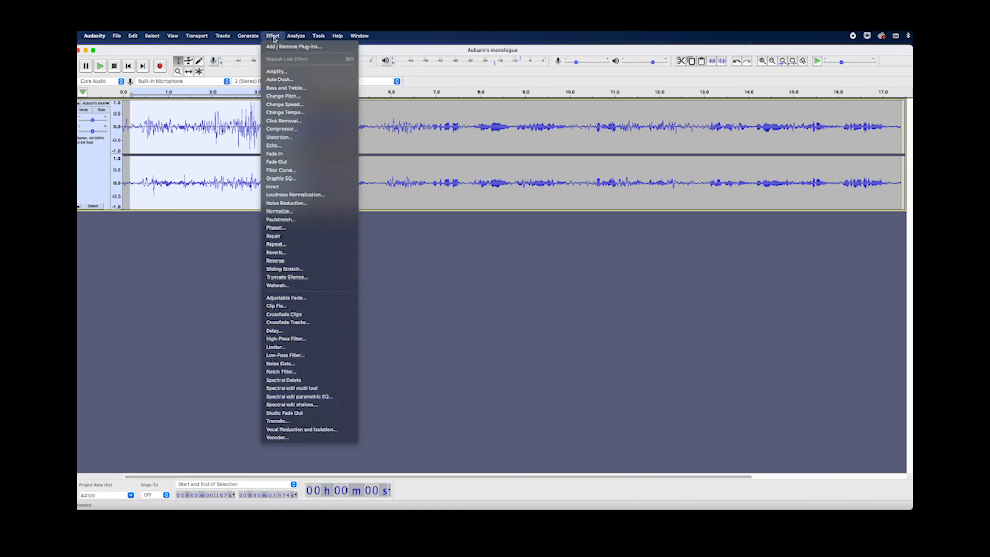
{"action": "left_click", "coordinate": [274, 72]}
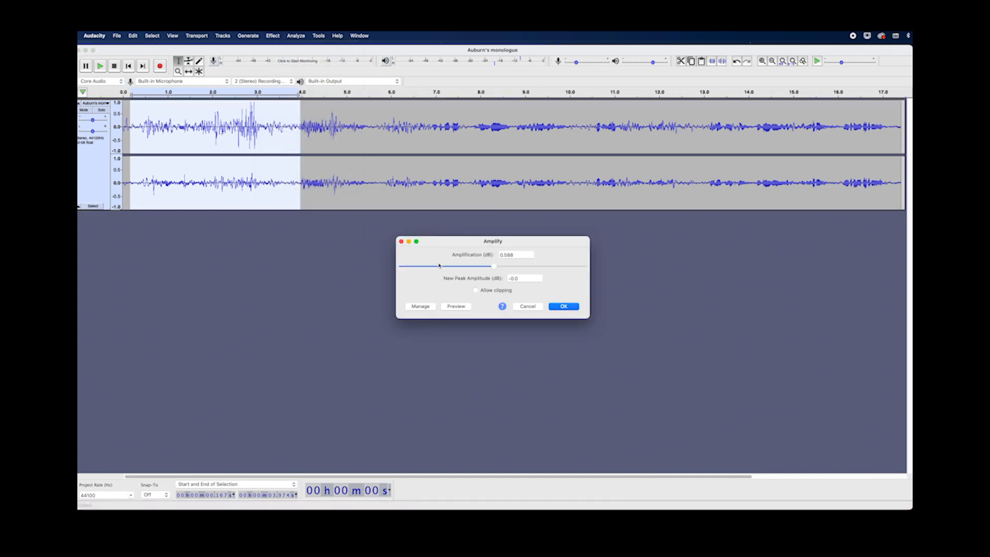
{"action": "left_click_drag", "start_coordinate": [503, 268], "coordinate": [504, 268]}
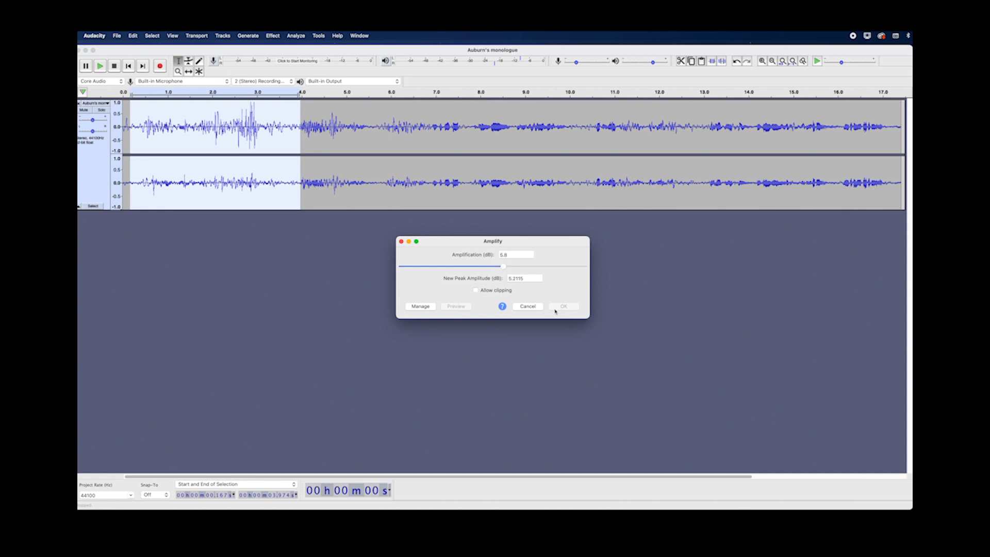
{"action": "left_click_drag", "start_coordinate": [505, 268], "coordinate": [552, 269]}
{"action": "left_click_drag", "start_coordinate": [550, 267], "coordinate": [492, 267]}
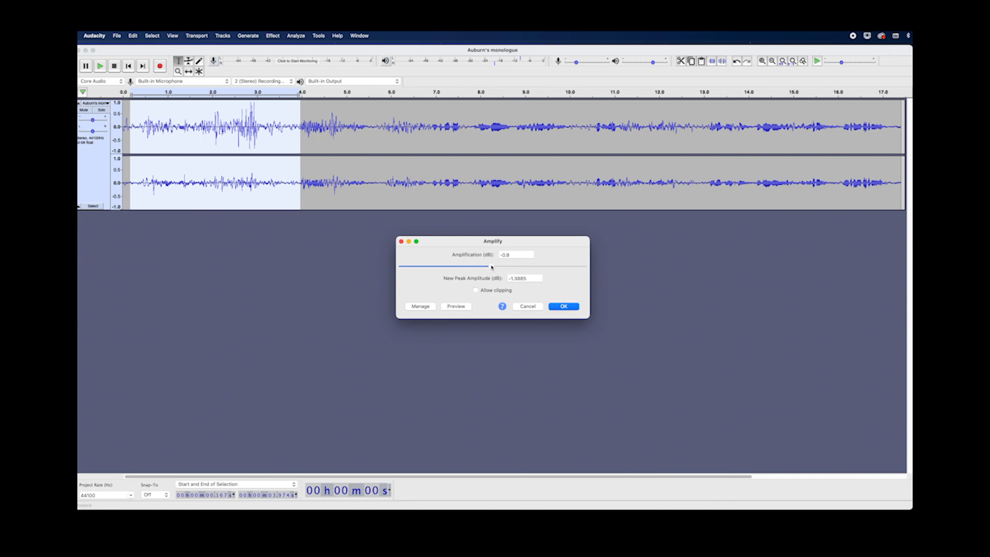
{"action": "left_click", "coordinate": [566, 308]}
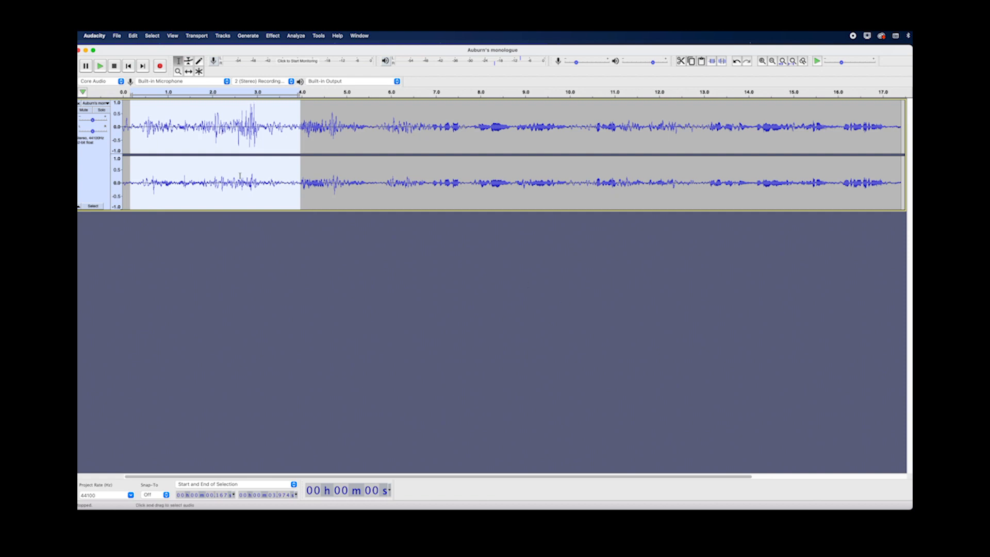
Place the cursor at about 5.5 s in the monologue and play from there for a few seconds.
{"action": "left_click", "coordinate": [164, 129]}
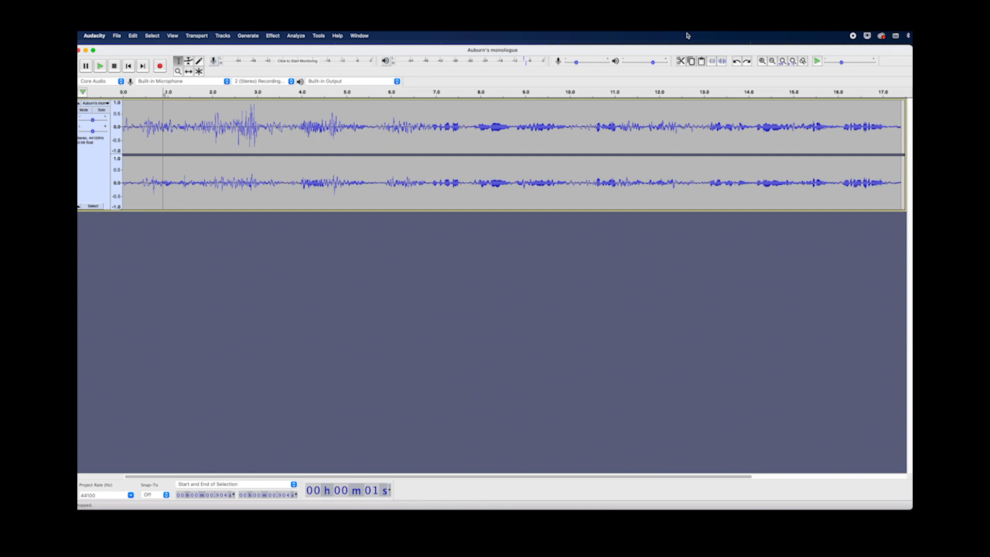
{"action": "left_click", "coordinate": [773, 61]}
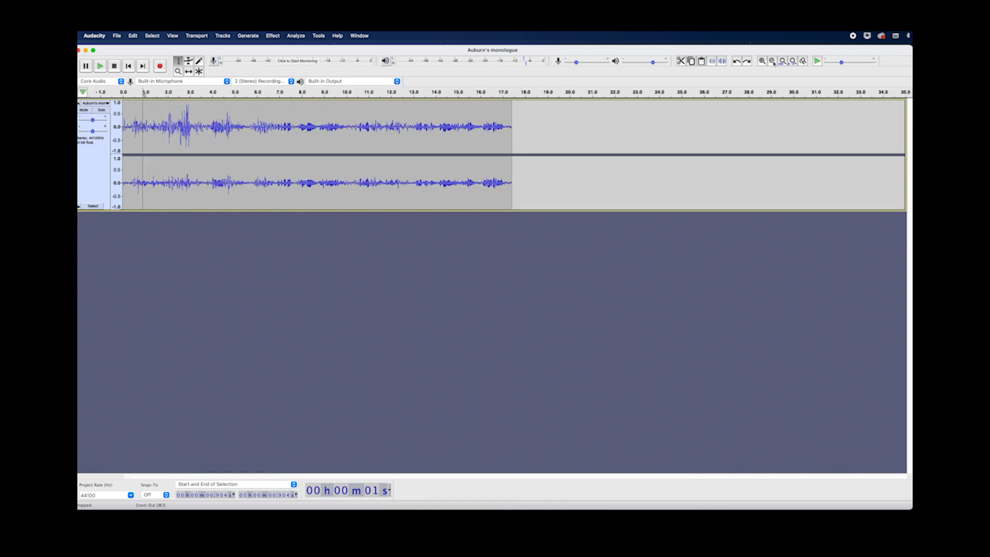
{"action": "left_click", "coordinate": [773, 60]}
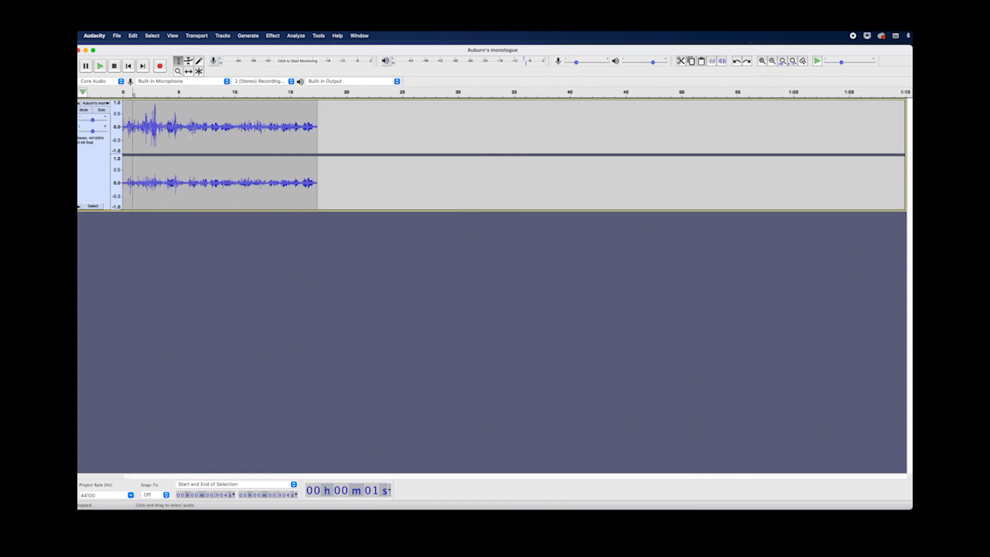
{"action": "left_click", "coordinate": [183, 127]}
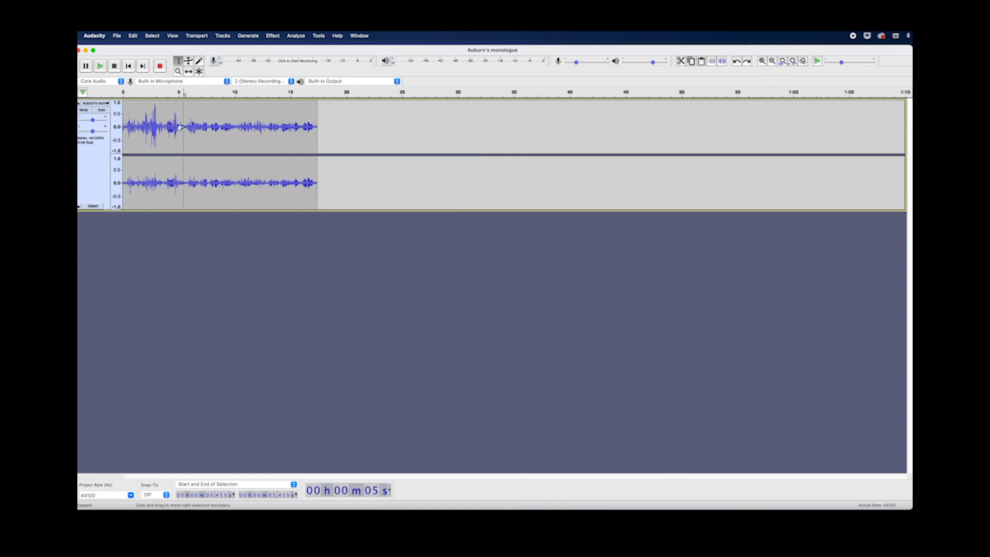
{"action": "key", "text": "space"}
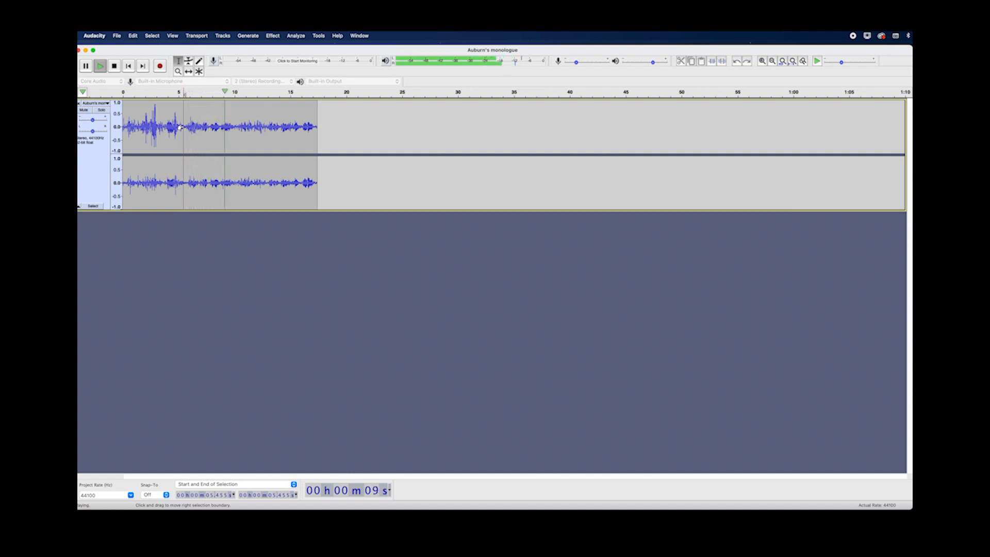
{"action": "key", "text": "space"}
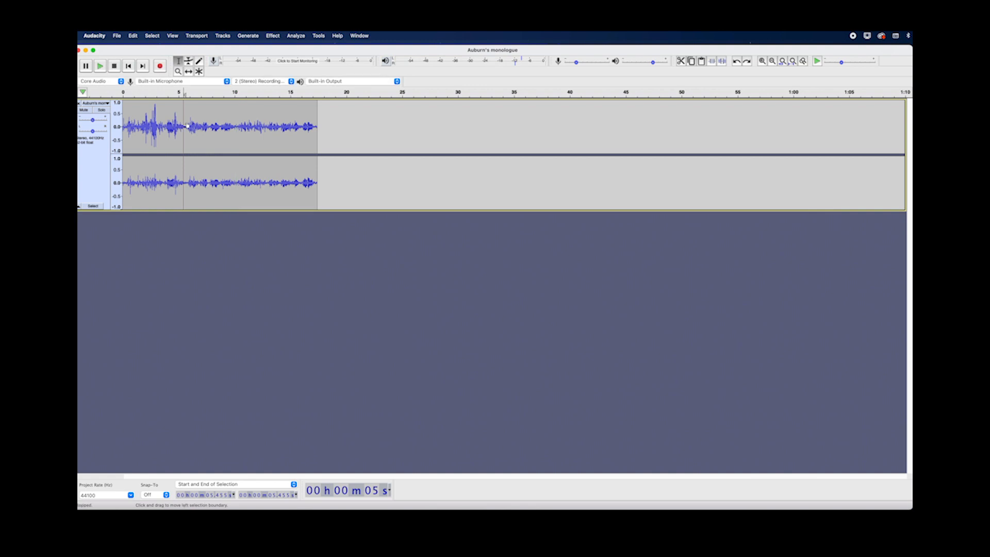
Trim the monologue to the section from about 5.5 s to 10.3 s and slide the clip toward the track's start.
{"action": "left_click", "coordinate": [185, 127]}
{"action": "left_click_drag", "start_coordinate": [187, 127], "coordinate": [239, 130]}
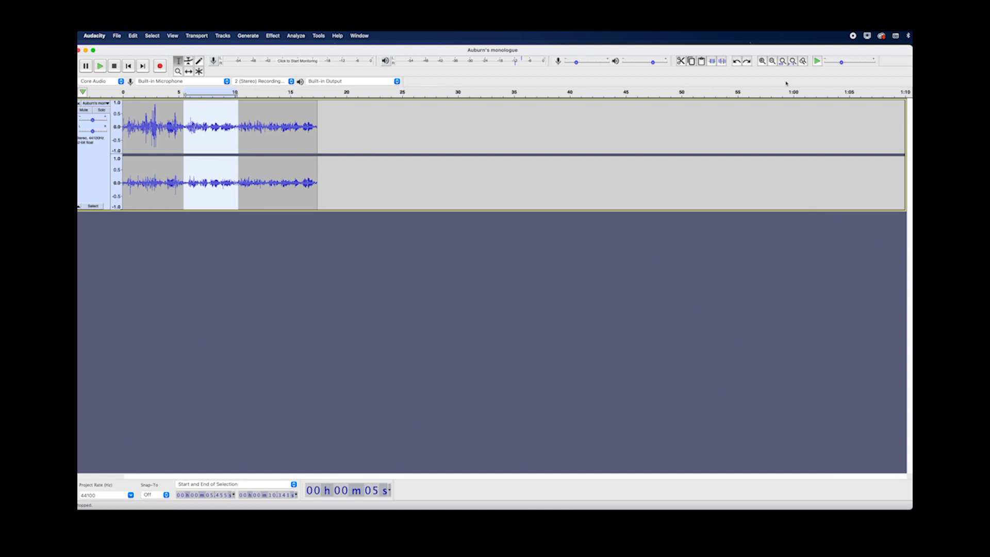
{"action": "left_click", "coordinate": [712, 61]}
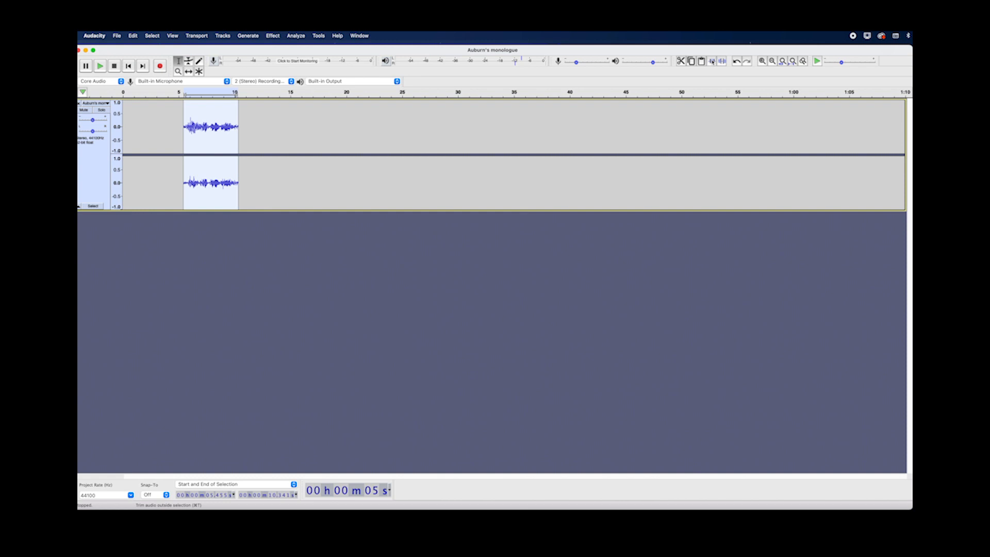
{"action": "left_click", "coordinate": [189, 71]}
{"action": "left_click_drag", "start_coordinate": [226, 127], "coordinate": [154, 126]}
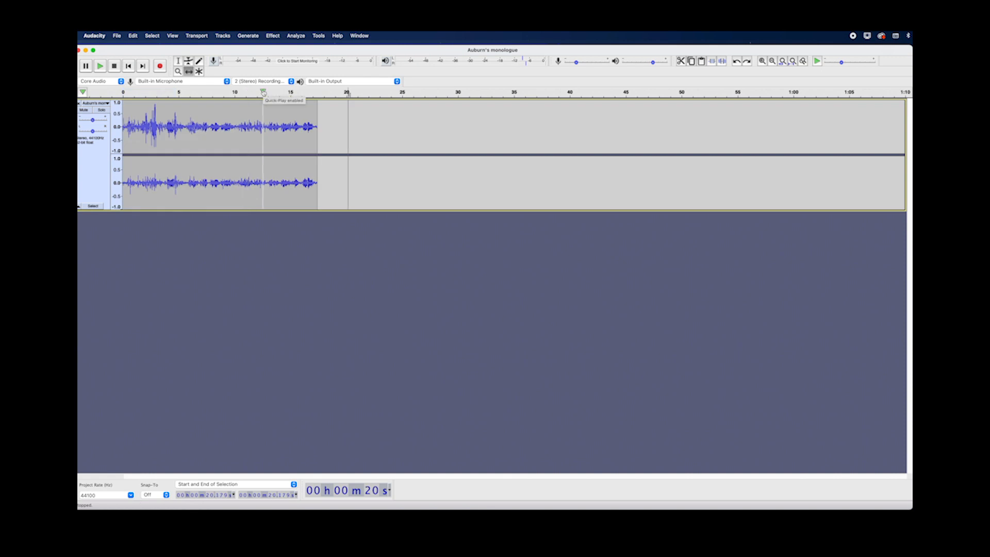
Import the "24 - Soundtrack Ballad" MP3 file from the Desktop as a second audio track.
{"action": "left_click", "coordinate": [117, 36]}
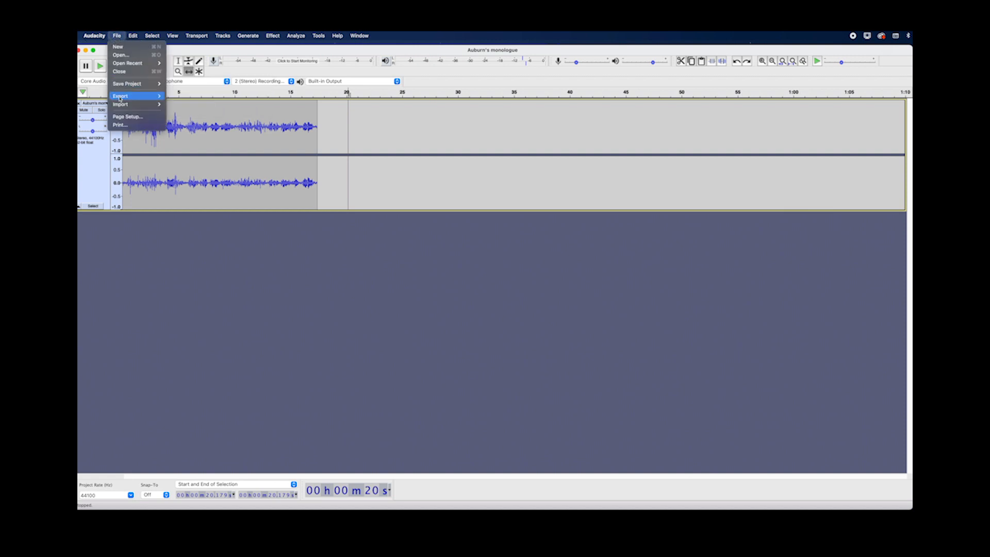
{"action": "mouse_move", "coordinate": [124, 109]}
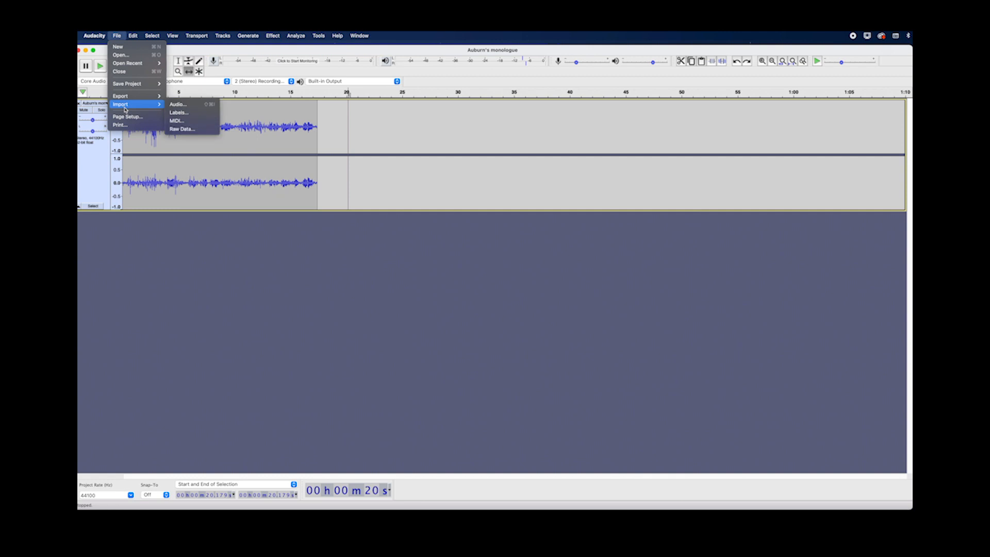
{"action": "left_click", "coordinate": [180, 107]}
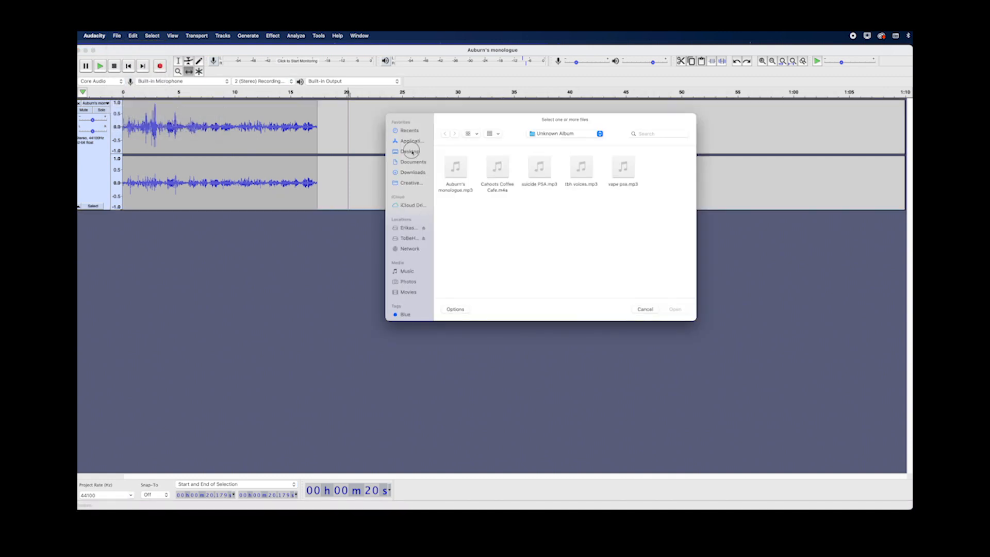
{"action": "left_click", "coordinate": [410, 151]}
{"action": "left_click", "coordinate": [457, 168]}
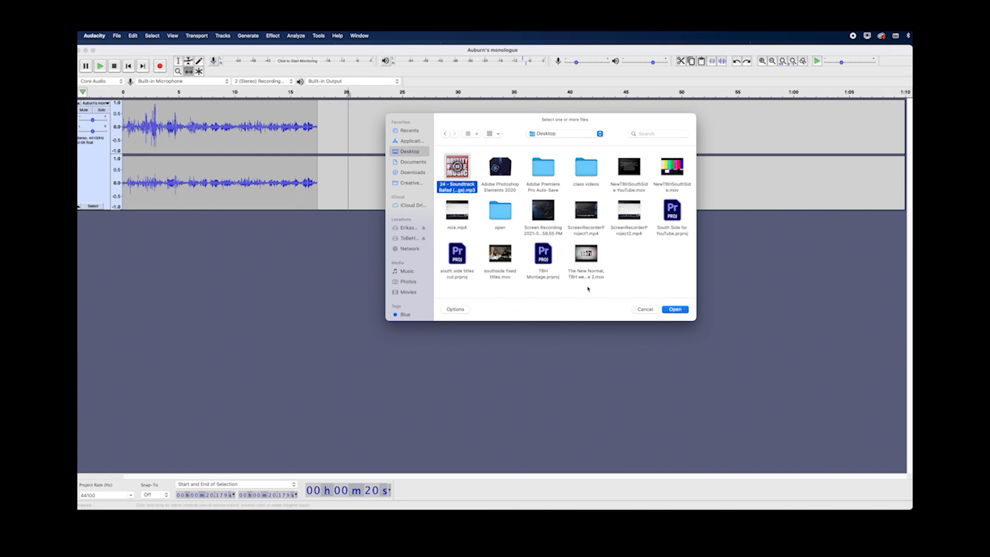
{"action": "left_click", "coordinate": [675, 310]}
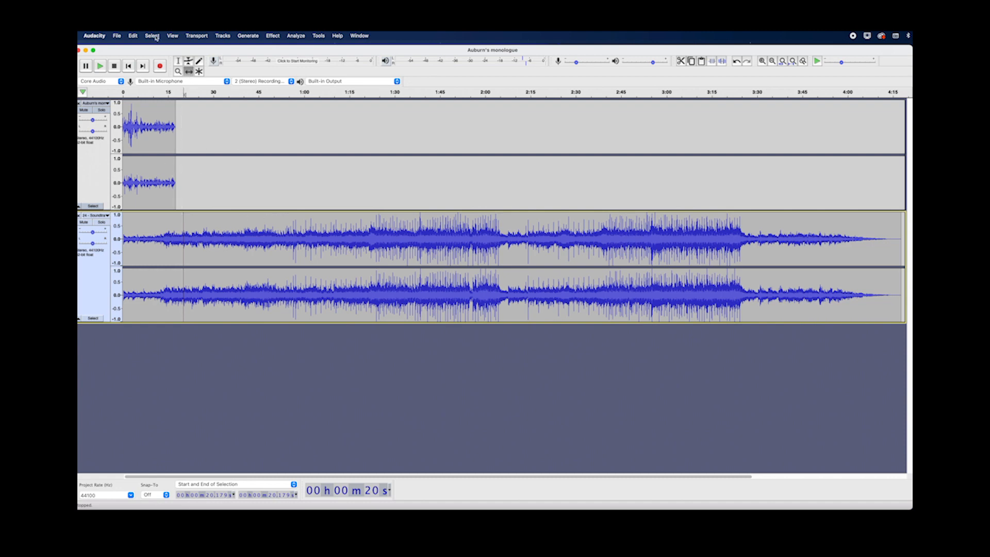
Select the first 20.8 s or so of the soundtrack and trim away the audio outside that selection.
{"action": "left_click", "coordinate": [178, 61]}
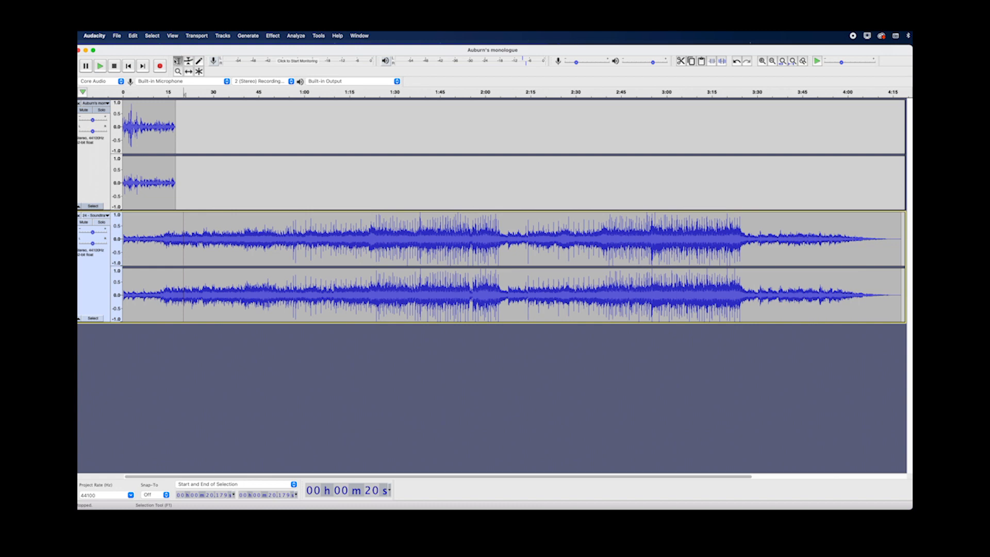
{"action": "left_click", "coordinate": [192, 239]}
{"action": "left_click_drag", "start_coordinate": [185, 239], "coordinate": [115, 230]}
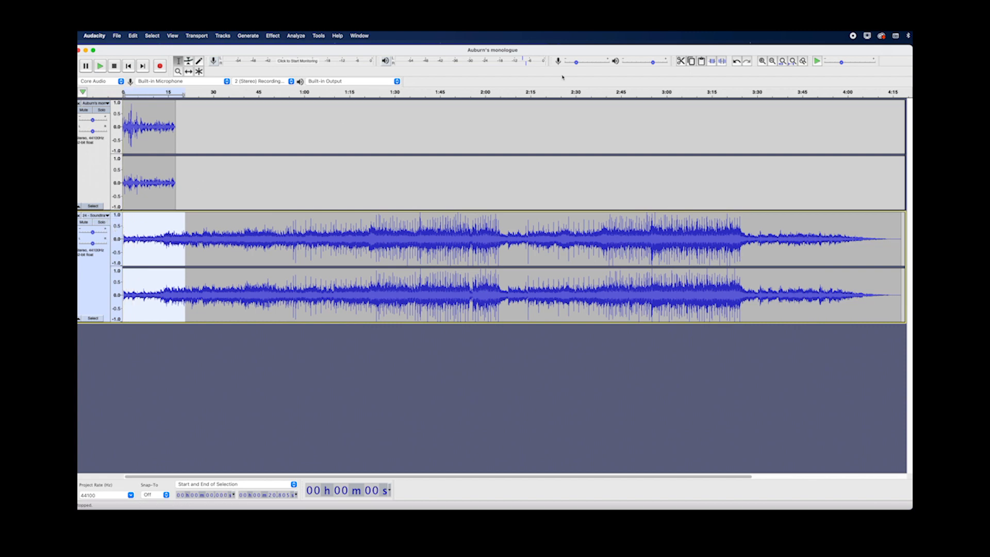
{"action": "left_click", "coordinate": [712, 61]}
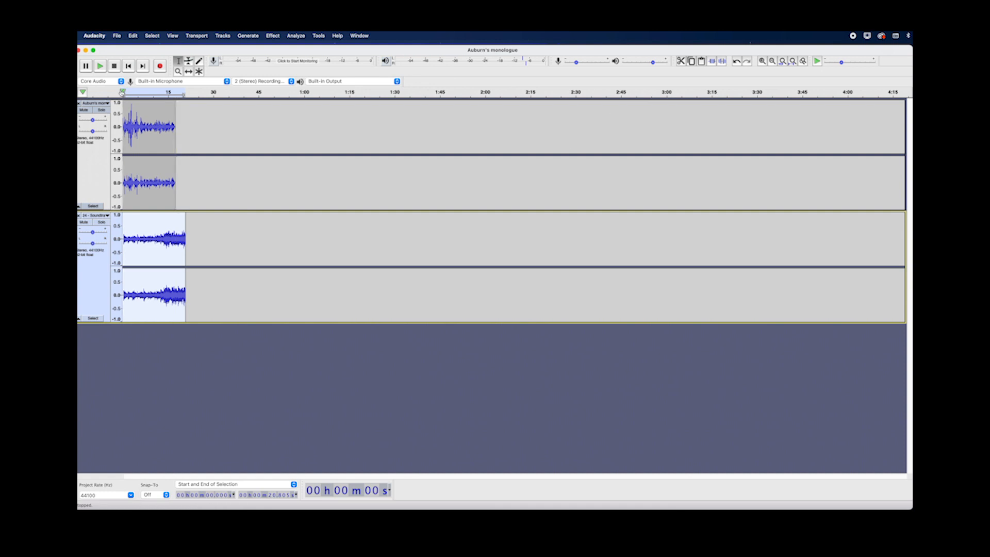
Play both tracks together from the start, pause, and place the cursor at about 25 s on the soundtrack track.
{"action": "left_click", "coordinate": [100, 66]}
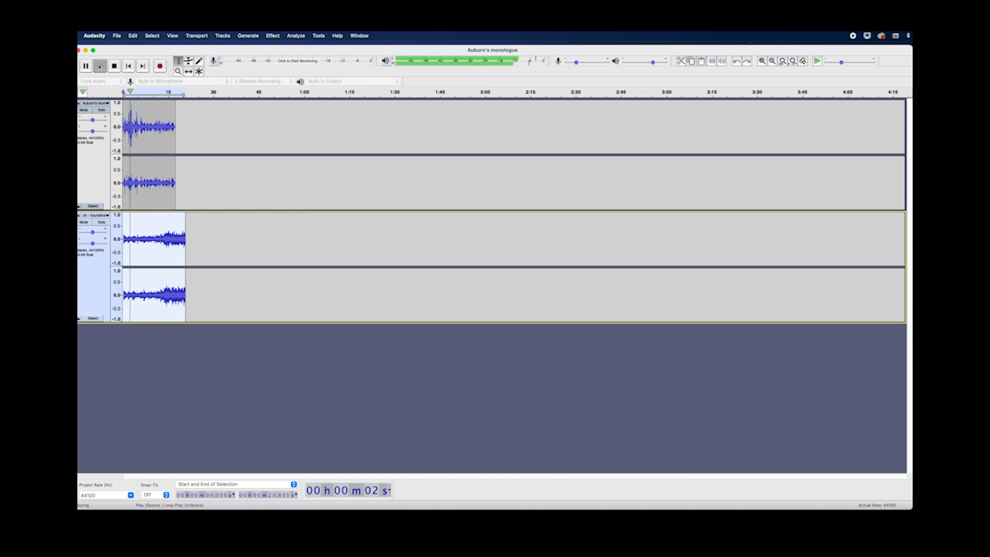
{"action": "left_click", "coordinate": [86, 66]}
{"action": "left_click", "coordinate": [199, 222]}
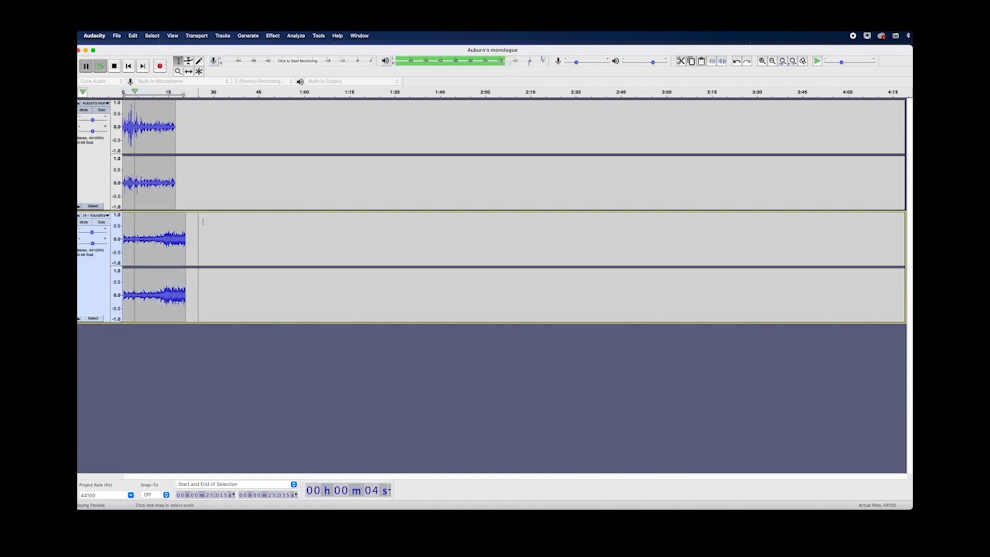
Select the entire soundtrack clip, preview and apply Amplify at -14.9 dB, and play both tracks from the start.
{"action": "left_click_drag", "start_coordinate": [196, 227], "coordinate": [118, 220]}
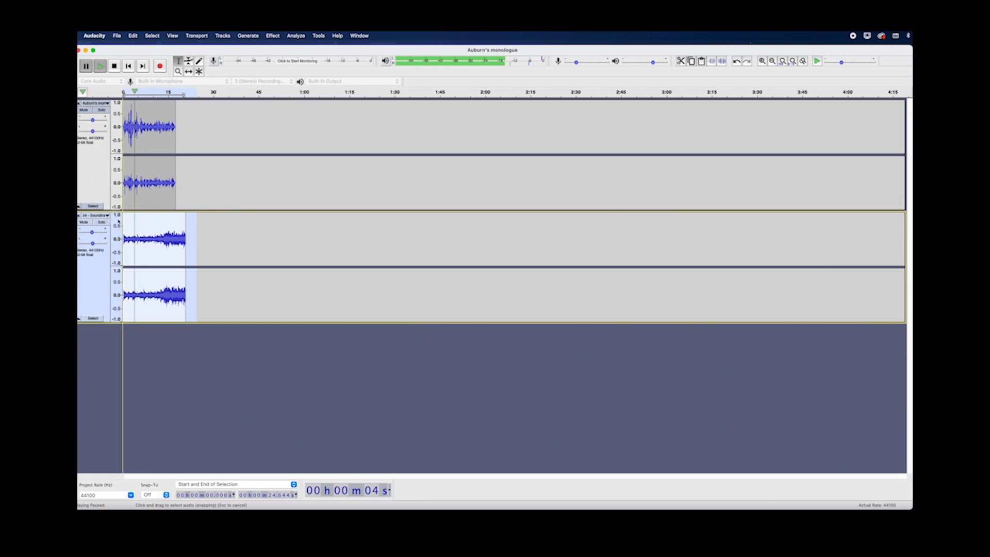
{"action": "left_click", "coordinate": [274, 36]}
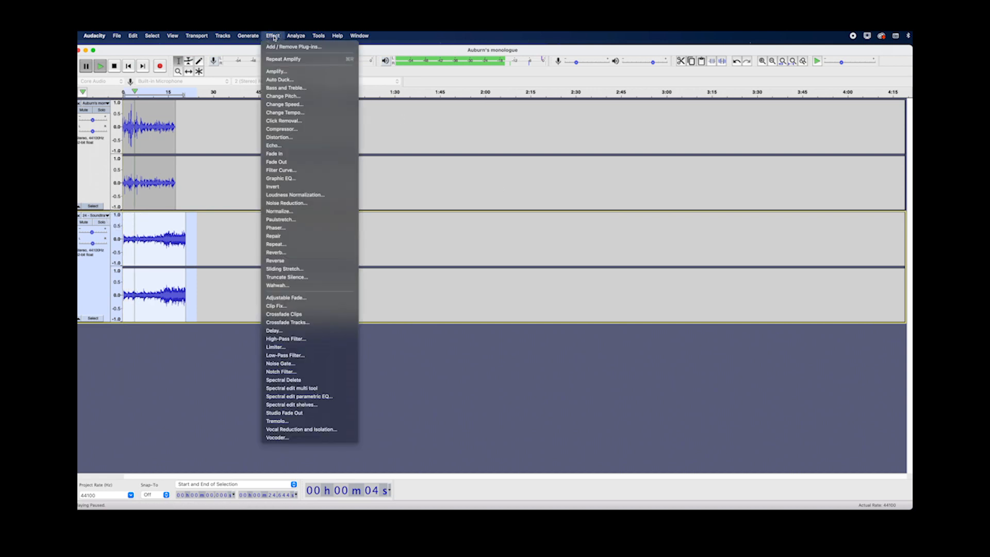
{"action": "left_click", "coordinate": [275, 72]}
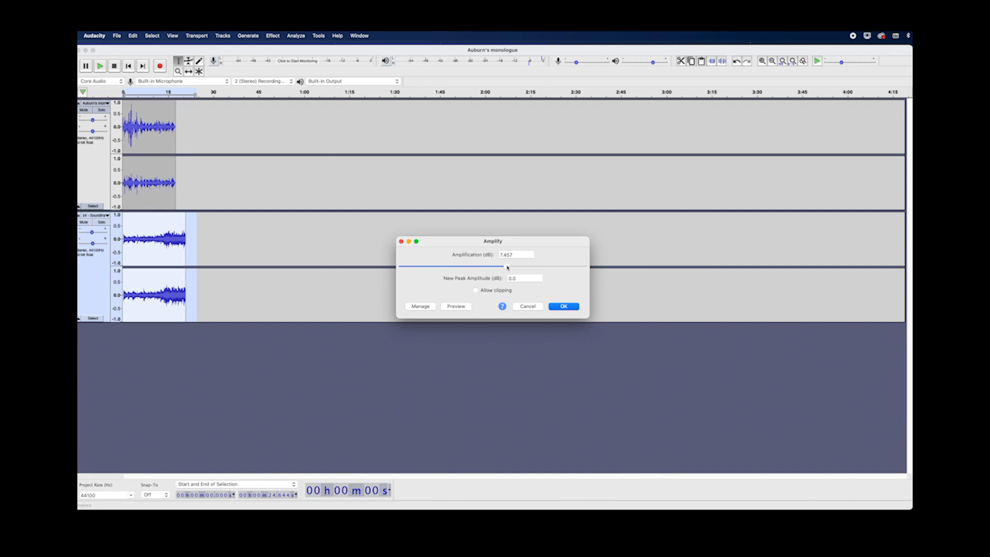
{"action": "left_click_drag", "start_coordinate": [507, 267], "coordinate": [467, 267]}
{"action": "left_click", "coordinate": [456, 306]}
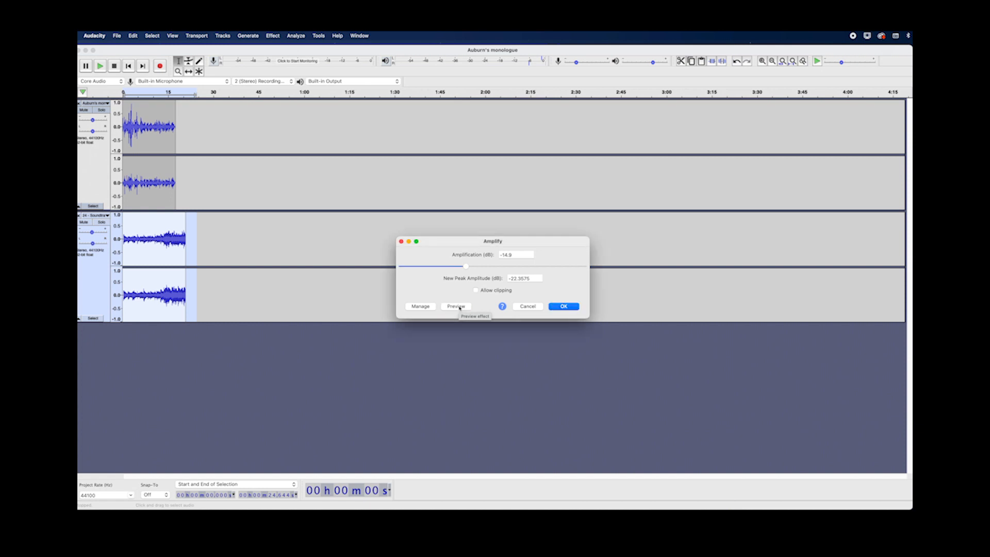
{"action": "left_click", "coordinate": [564, 307]}
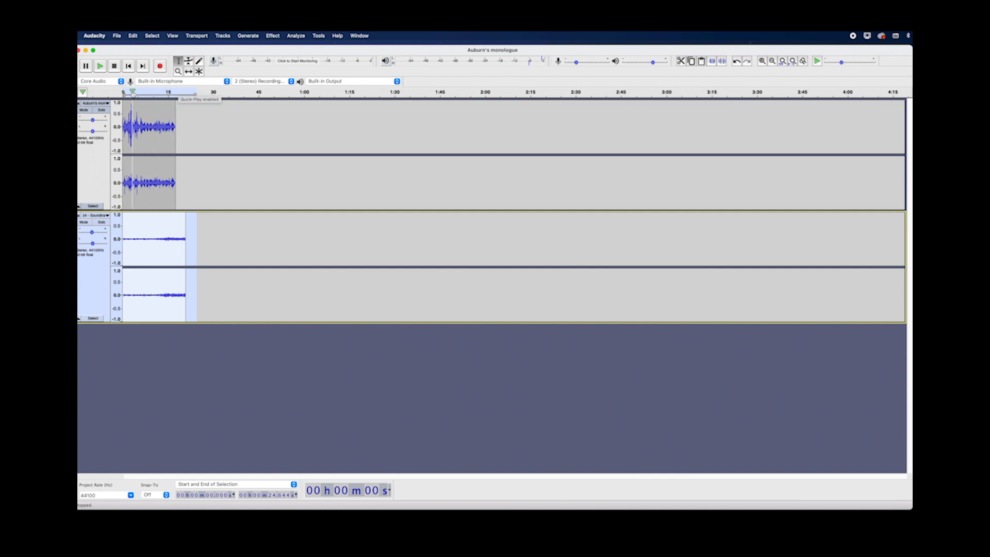
{"action": "left_click", "coordinate": [115, 93]}
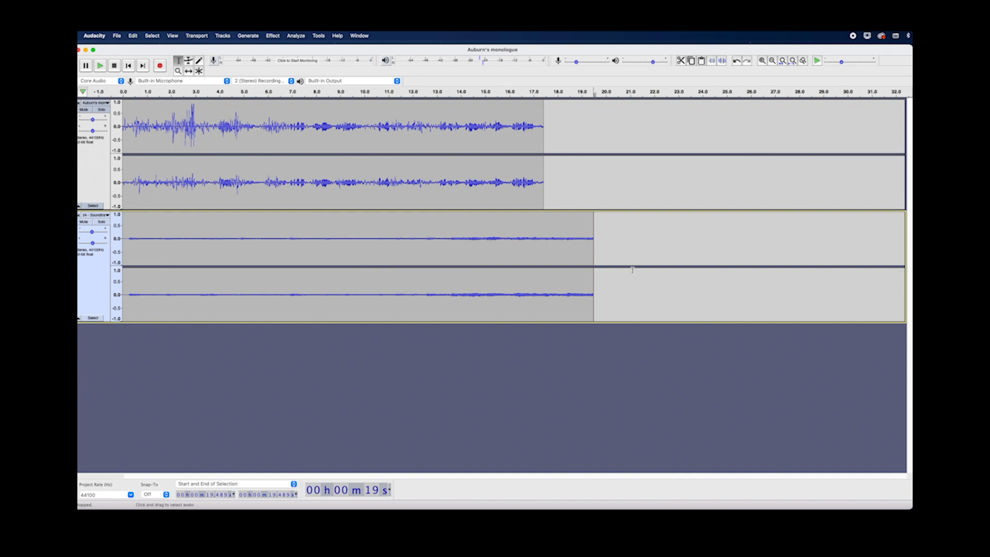
Fade out the soundtrack from about 16.2 s to its end, and play the mix from about 13.7 s to check it.
{"action": "left_click_drag", "start_coordinate": [594, 245], "coordinate": [514, 243]}
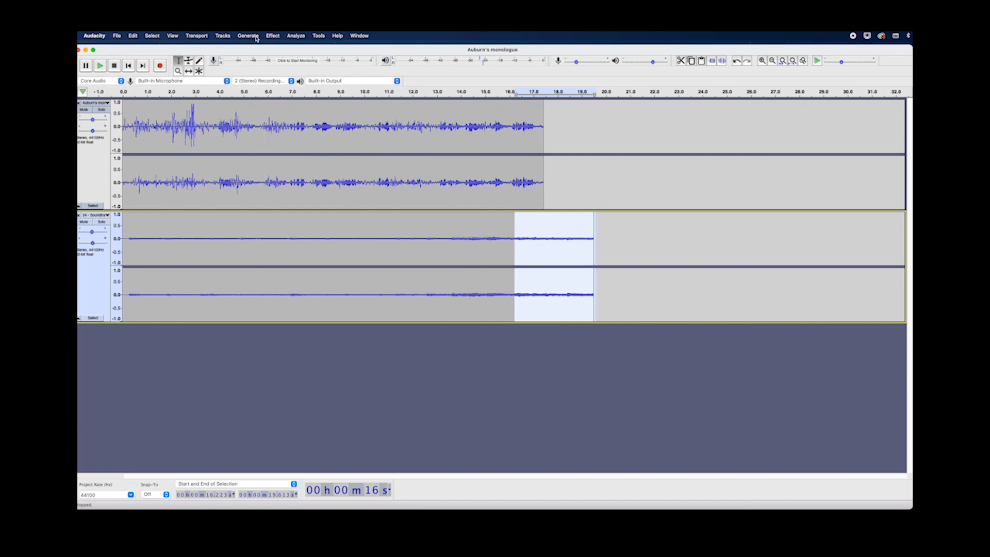
{"action": "left_click", "coordinate": [272, 36]}
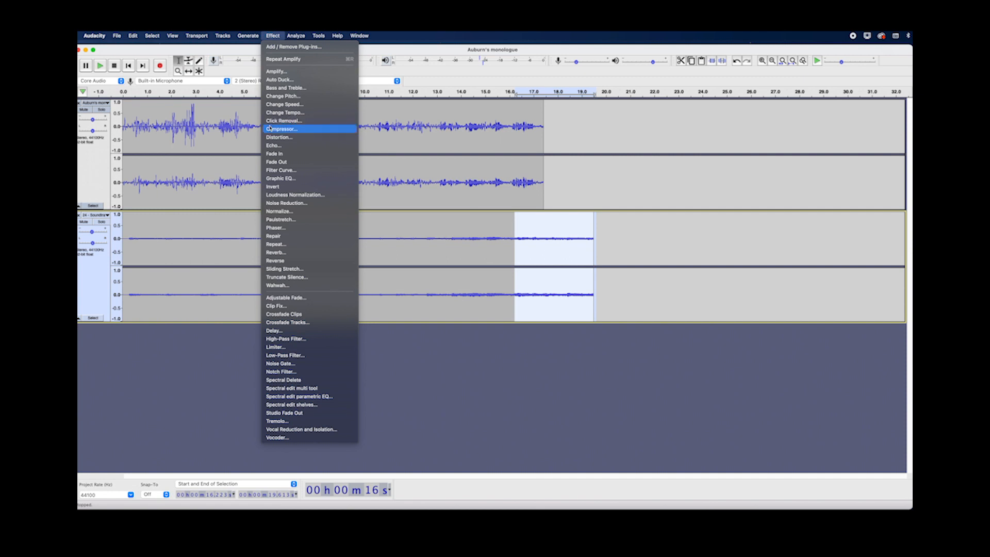
{"action": "left_click", "coordinate": [275, 161]}
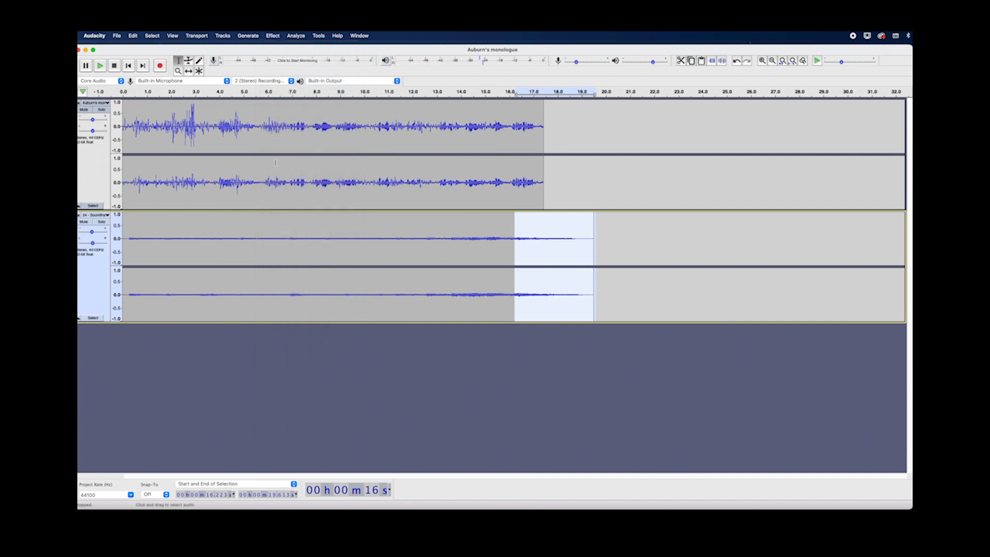
{"action": "left_click", "coordinate": [453, 90]}
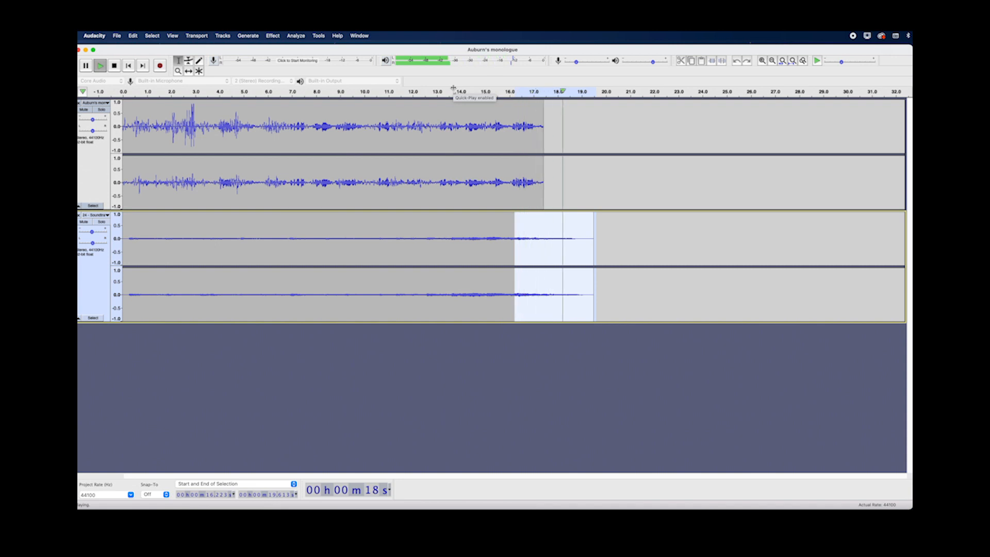
{"action": "key", "text": "space"}
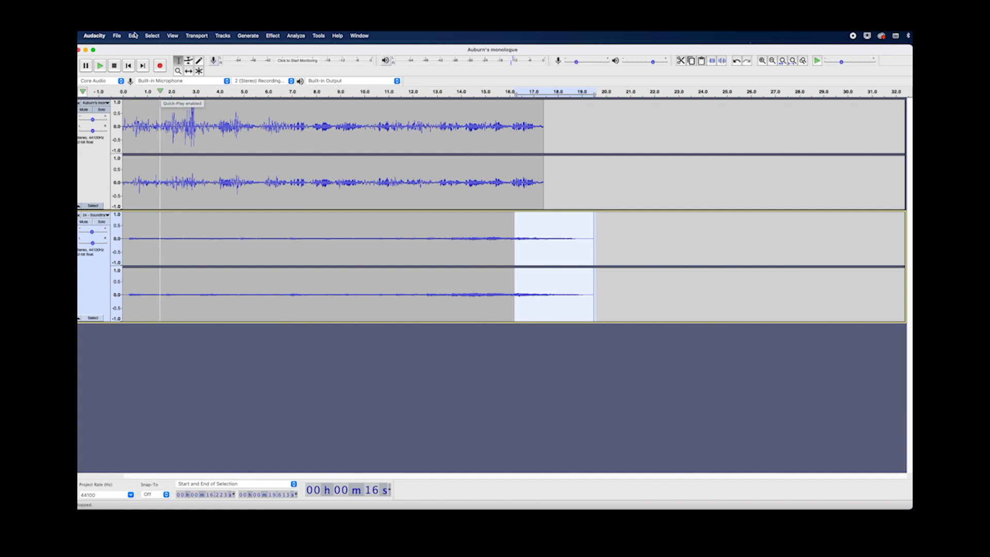
Export the mix as an MP3 to the Desktop, adding 2 to the file name and accepting the stereo mixdown and existing metadata tags.
{"action": "left_click", "coordinate": [116, 36]}
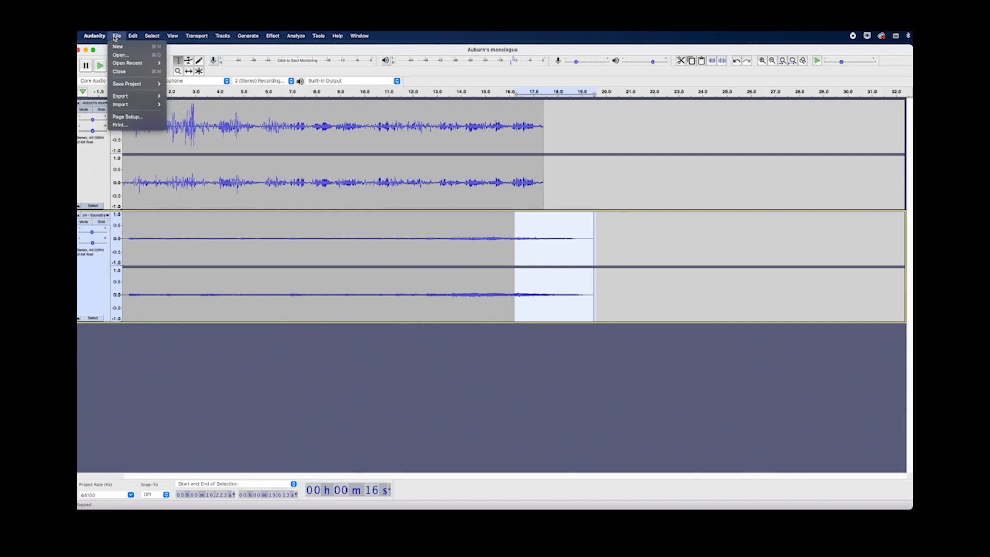
{"action": "mouse_move", "coordinate": [120, 96]}
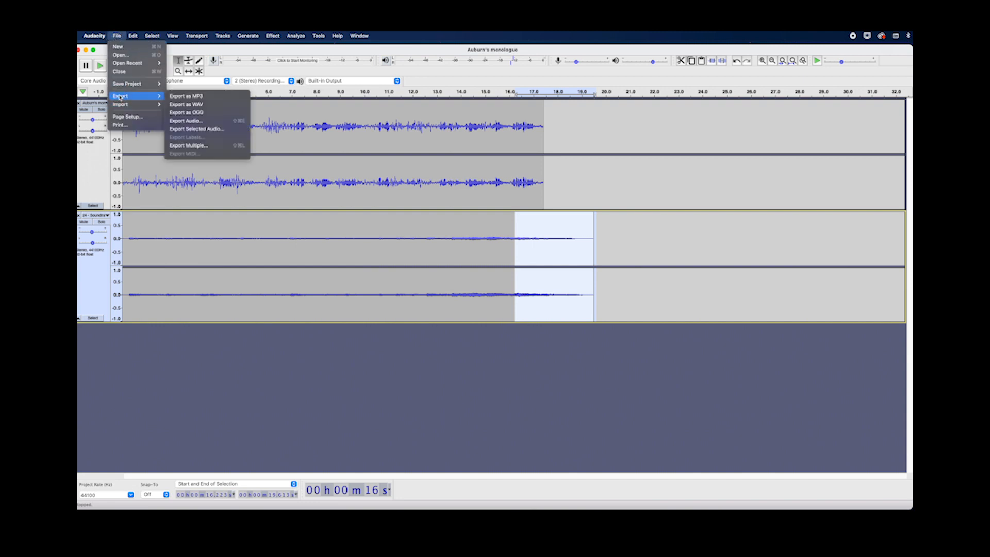
{"action": "left_click", "coordinate": [189, 97]}
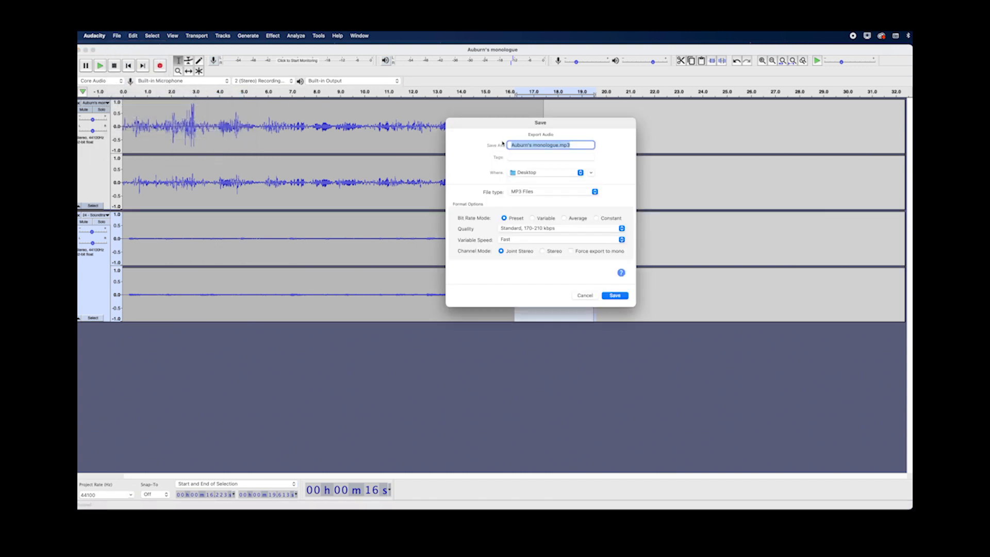
{"action": "left_click", "coordinate": [560, 146]}
{"action": "type", "text": "2"}
{"action": "left_click", "coordinate": [614, 296]}
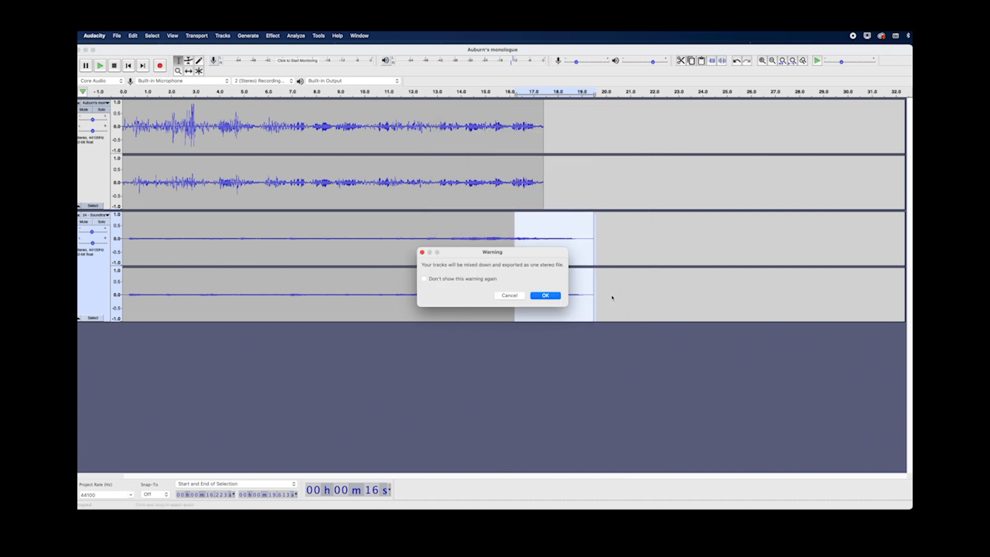
{"action": "left_click", "coordinate": [545, 296]}
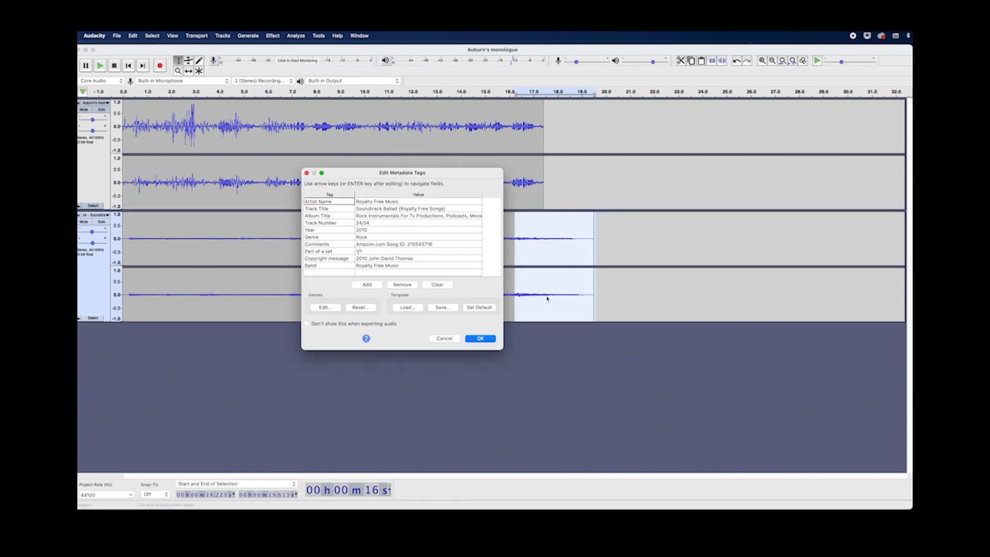
{"action": "left_click", "coordinate": [477, 340]}
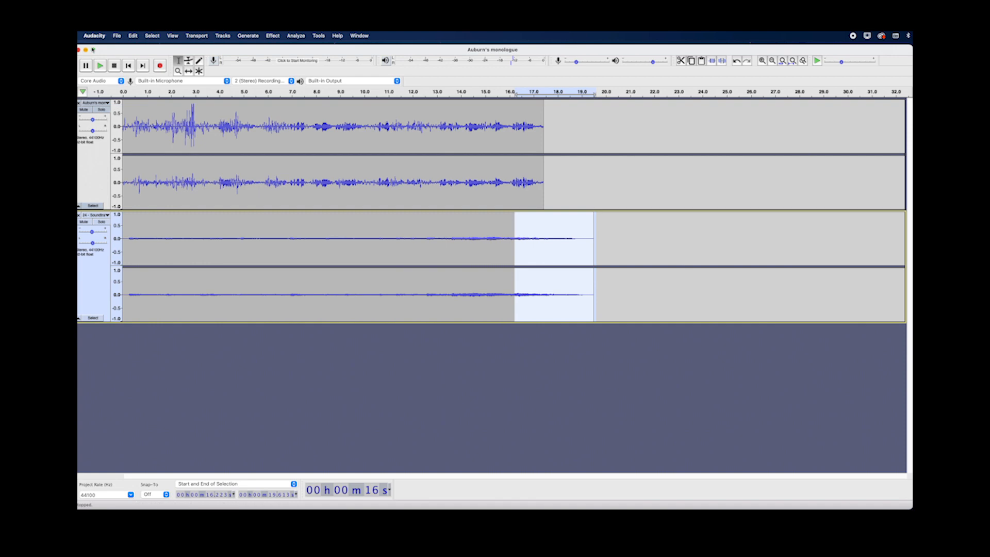
Minimize the project window to show the desktop.
{"action": "left_click", "coordinate": [86, 50]}
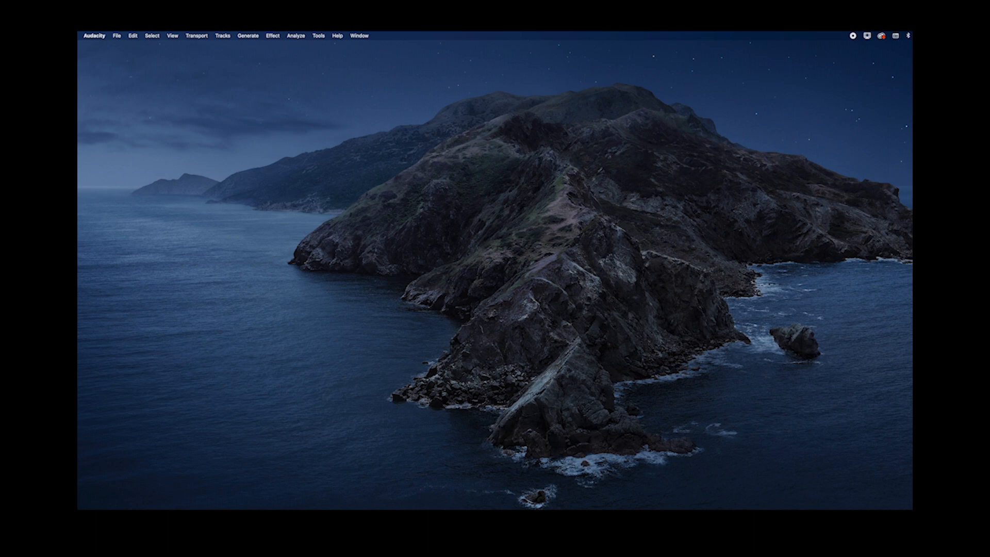
{"action": "left_click_drag", "start_coordinate": [911, 279], "coordinate": [817, 289]}
{"action": "left_click_drag", "start_coordinate": [876, 299], "coordinate": [427, 227]}
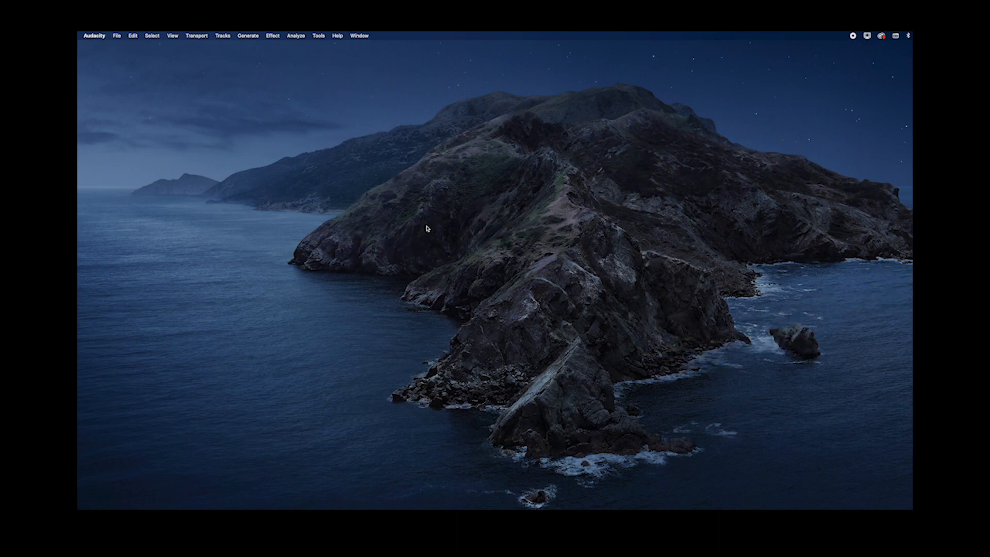